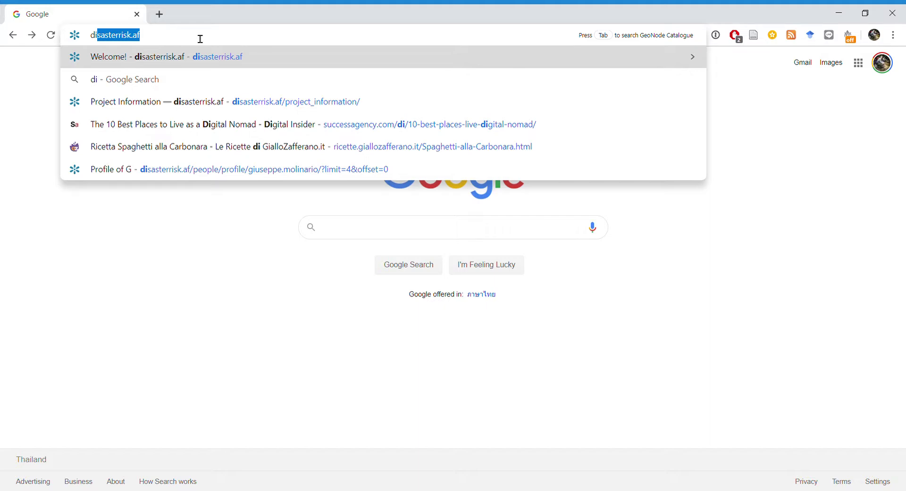
Step: Open the disasterrisk.af portal and look through its list of data layers
{"action": "key", "text": "Return"}
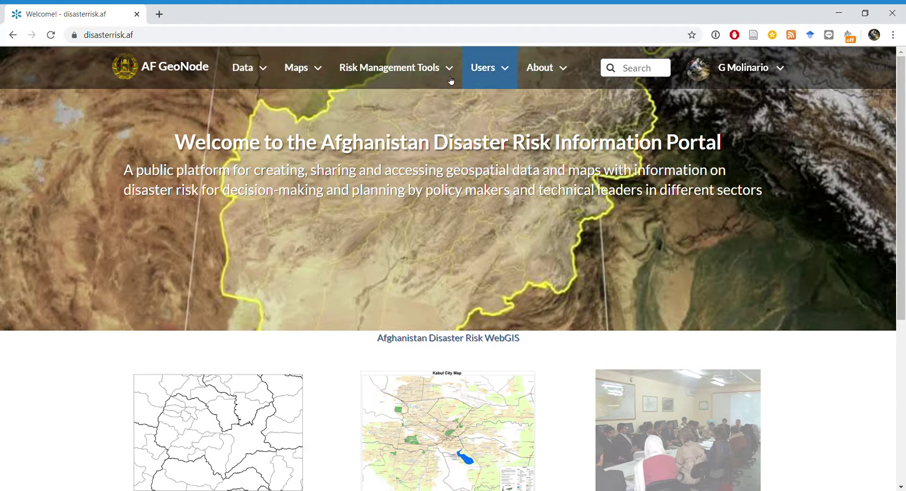
{"action": "left_click", "coordinate": [255, 66]}
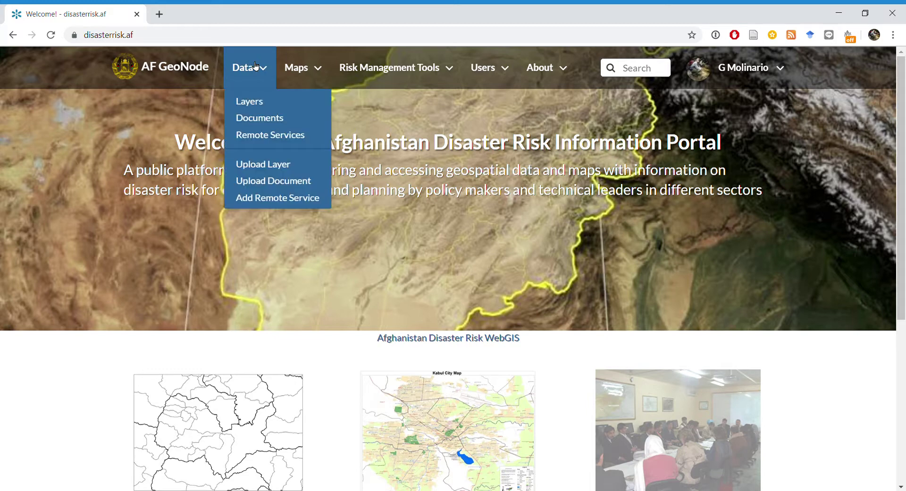
{"action": "left_click", "coordinate": [254, 102]}
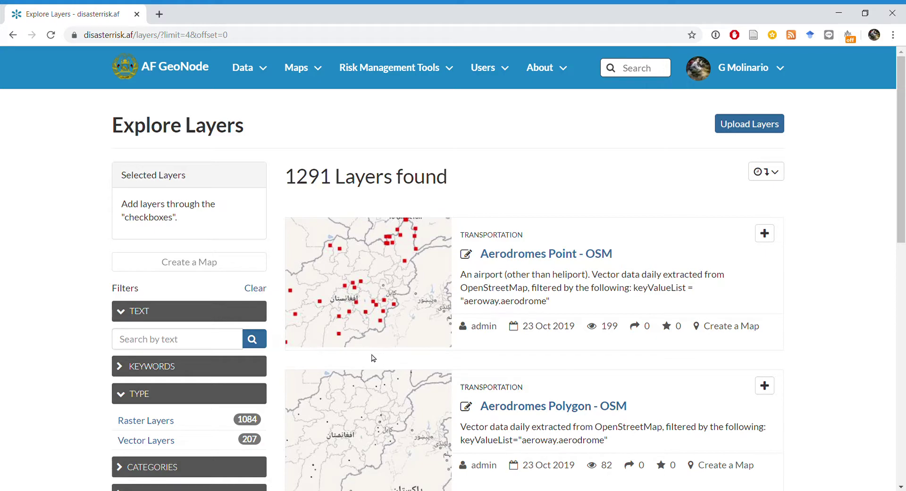
{"action": "scroll", "coordinate": [287, 246], "scroll_direction": "down", "scroll_amount": 5}
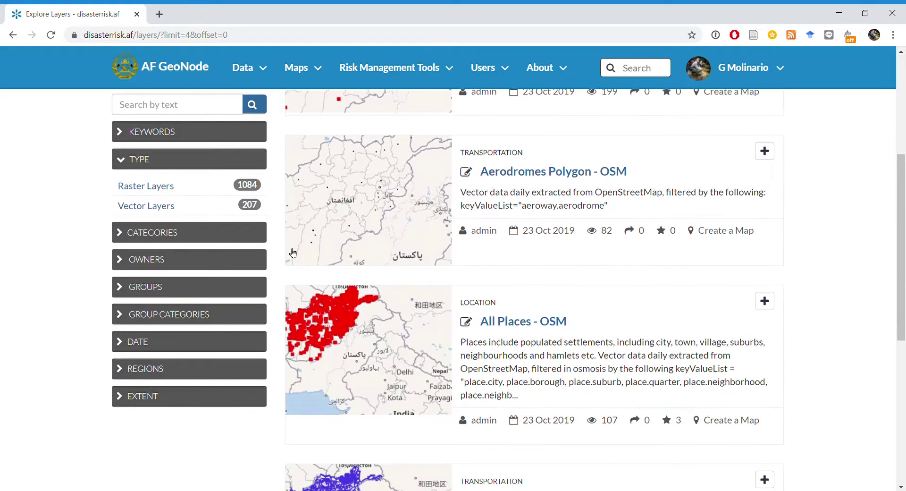
{"action": "scroll", "coordinate": [359, 160], "scroll_direction": "down", "scroll_amount": 6}
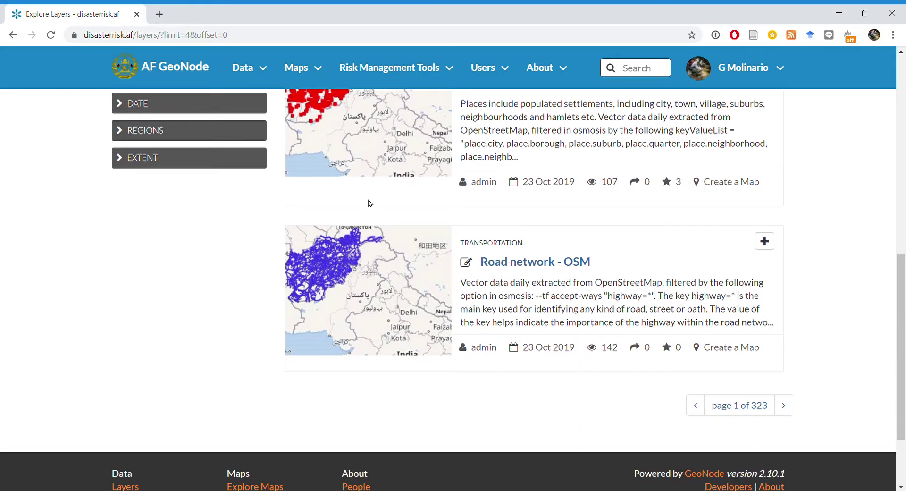
{"action": "scroll", "coordinate": [272, 235], "scroll_direction": "up", "scroll_amount": 7}
{"action": "scroll", "coordinate": [170, 290], "scroll_direction": "up", "scroll_amount": 3}
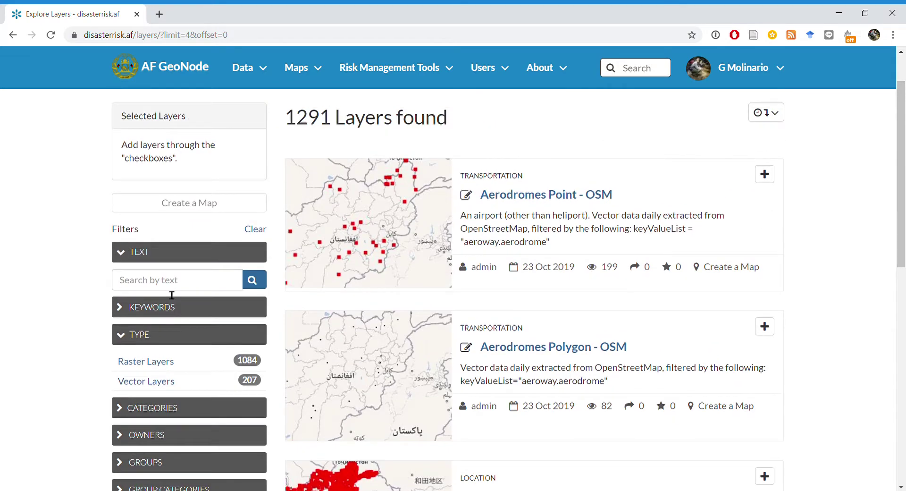
{"action": "scroll", "coordinate": [216, 210], "scroll_direction": "up", "scroll_amount": 1}
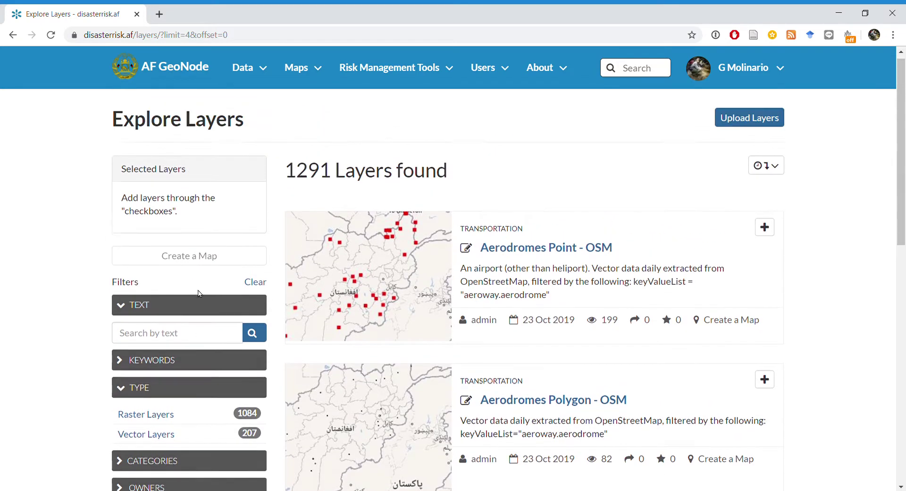
Step: Open the portal's map catalogue and look through the listed maps
{"action": "left_click", "coordinate": [303, 69]}
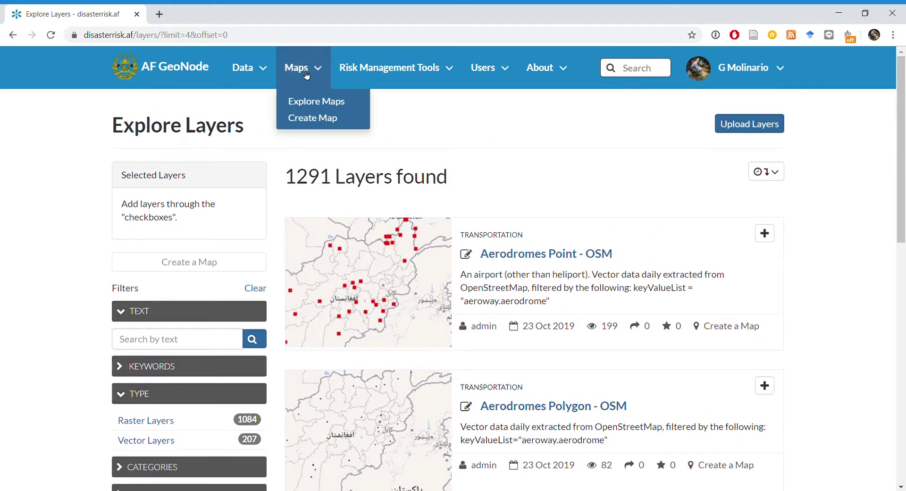
{"action": "left_click", "coordinate": [302, 100]}
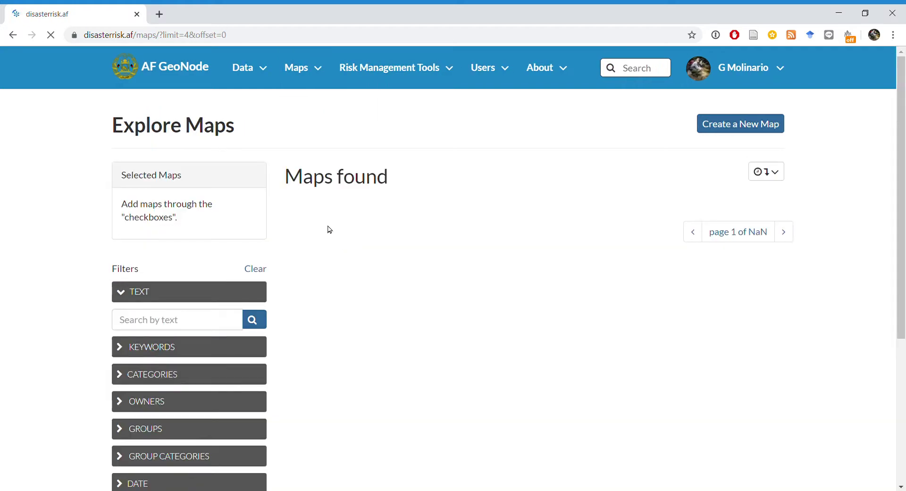
{"action": "scroll", "coordinate": [388, 367], "scroll_direction": "down", "scroll_amount": 6}
{"action": "scroll", "coordinate": [385, 361], "scroll_direction": "down", "scroll_amount": 1}
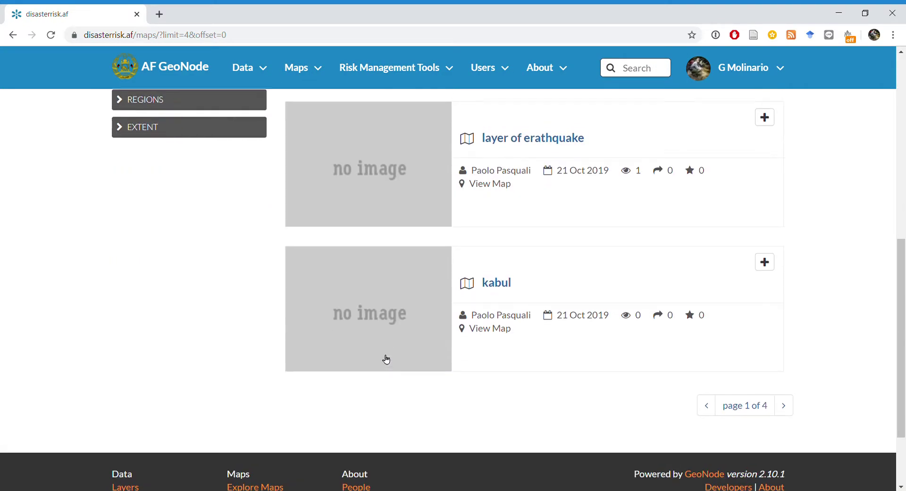
{"action": "scroll", "coordinate": [385, 361], "scroll_direction": "up", "scroll_amount": 8}
{"action": "left_click", "coordinate": [303, 71]}
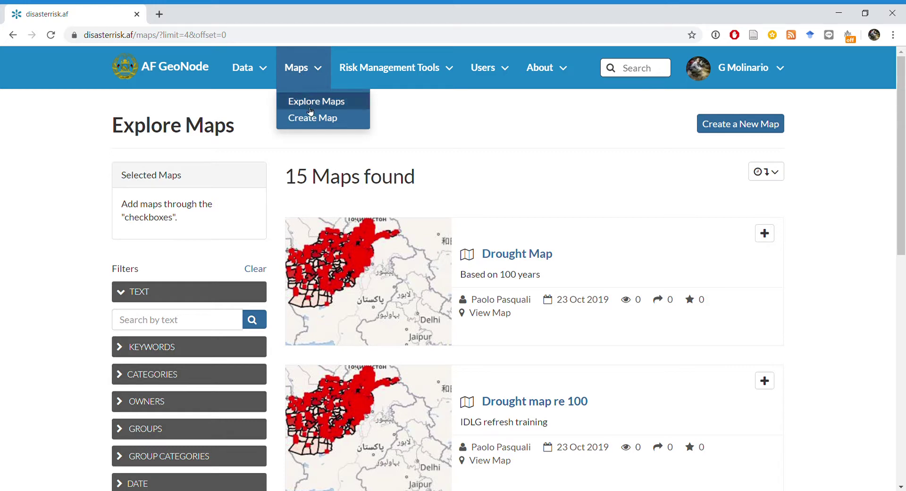
{"action": "left_click", "coordinate": [387, 62]}
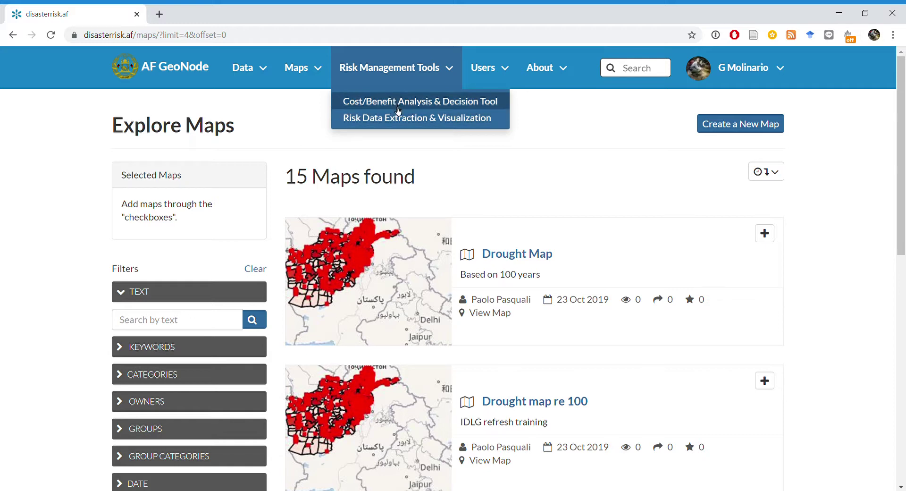
{"action": "left_click", "coordinate": [504, 66]}
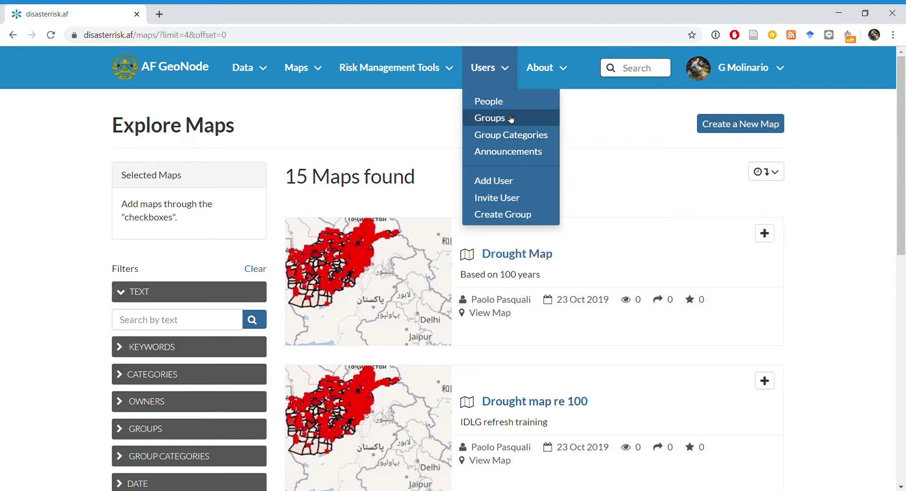
Step: Open the Project Information page and read through its risk assessment, GeoNode and success stories sections
{"action": "left_click", "coordinate": [544, 74]}
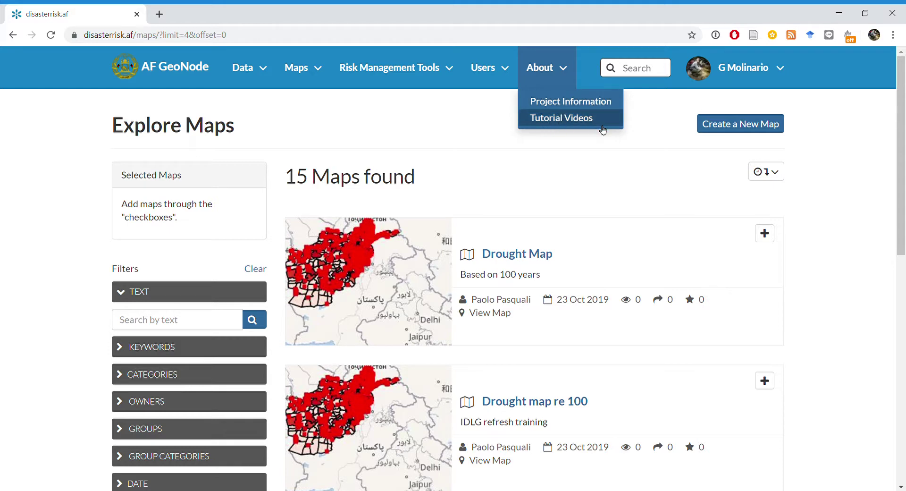
{"action": "left_click", "coordinate": [587, 119]}
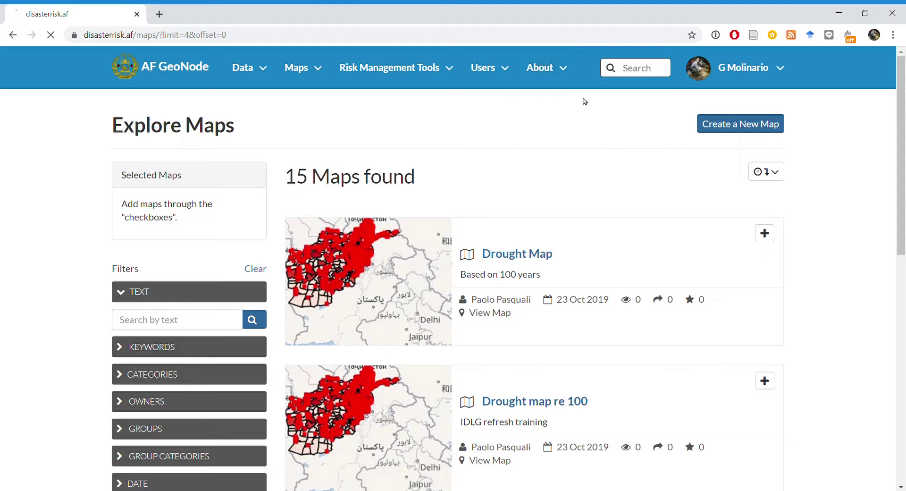
{"action": "scroll", "coordinate": [310, 285], "scroll_direction": "down", "scroll_amount": 3}
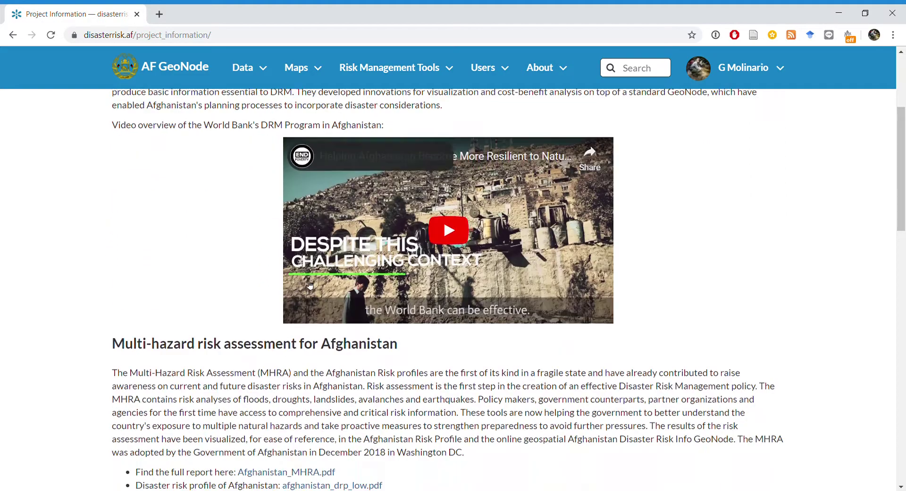
{"action": "scroll", "coordinate": [310, 285], "scroll_direction": "down", "scroll_amount": 3}
{"action": "scroll", "coordinate": [398, 242], "scroll_direction": "down", "scroll_amount": 2}
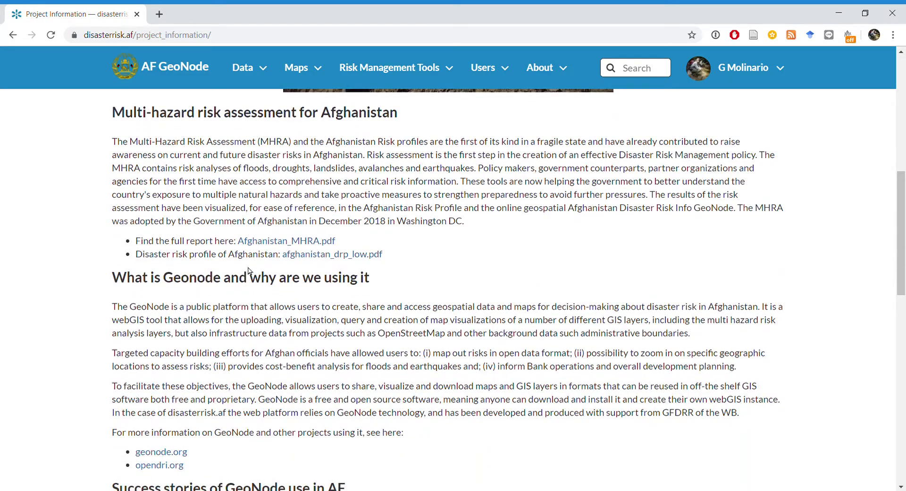
{"action": "scroll", "coordinate": [318, 312], "scroll_direction": "down", "scroll_amount": 2}
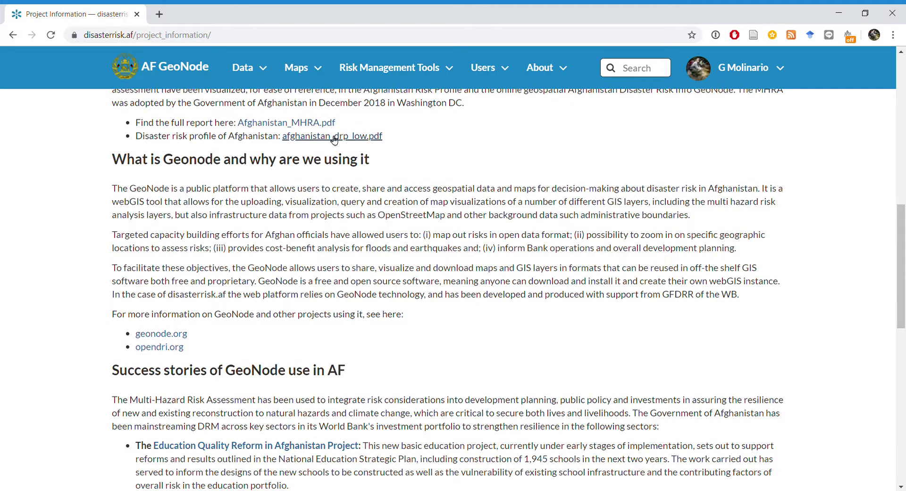
{"action": "scroll", "coordinate": [302, 311], "scroll_direction": "down", "scroll_amount": 4}
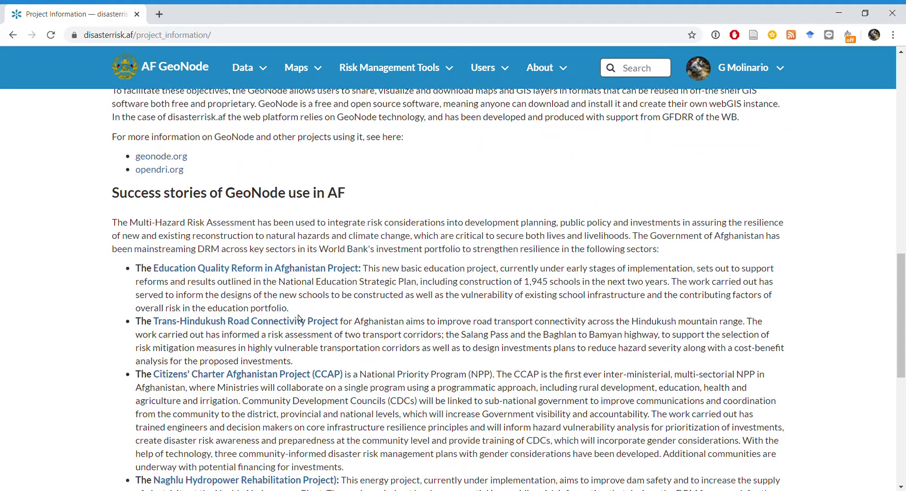
{"action": "scroll", "coordinate": [299, 320], "scroll_direction": "down", "scroll_amount": 3}
{"action": "scroll", "coordinate": [302, 321], "scroll_direction": "up", "scroll_amount": 15}
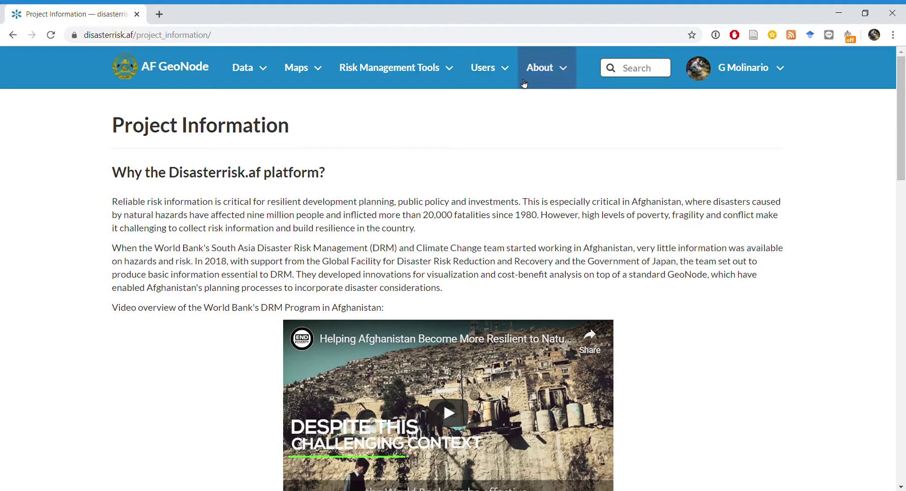
Step: Return to the data layer catalogue and skim the layers on its first page
{"action": "left_click", "coordinate": [261, 62]}
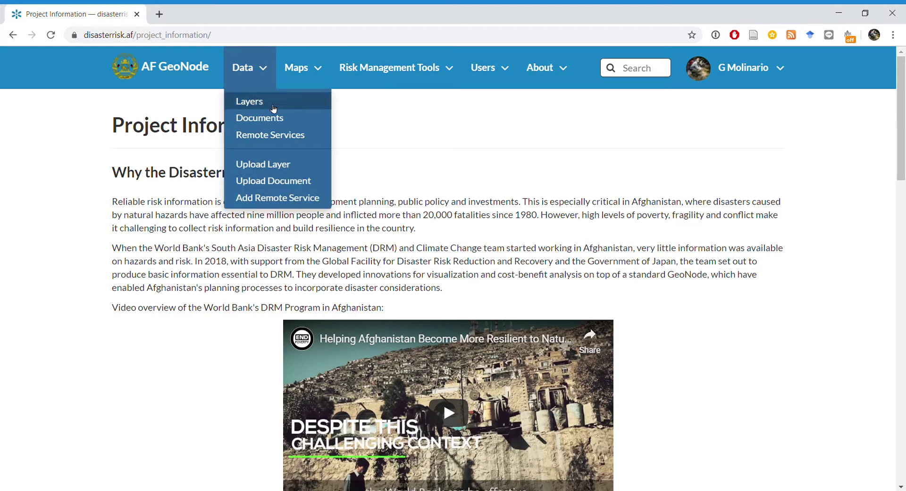
{"action": "left_click", "coordinate": [262, 102]}
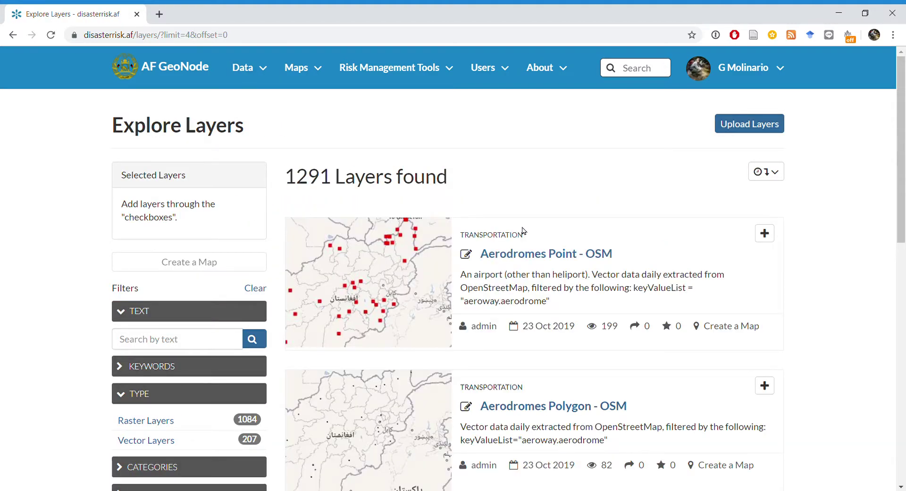
{"action": "scroll", "coordinate": [535, 251], "scroll_direction": "down", "scroll_amount": 4}
{"action": "scroll", "coordinate": [511, 266], "scroll_direction": "down", "scroll_amount": 5}
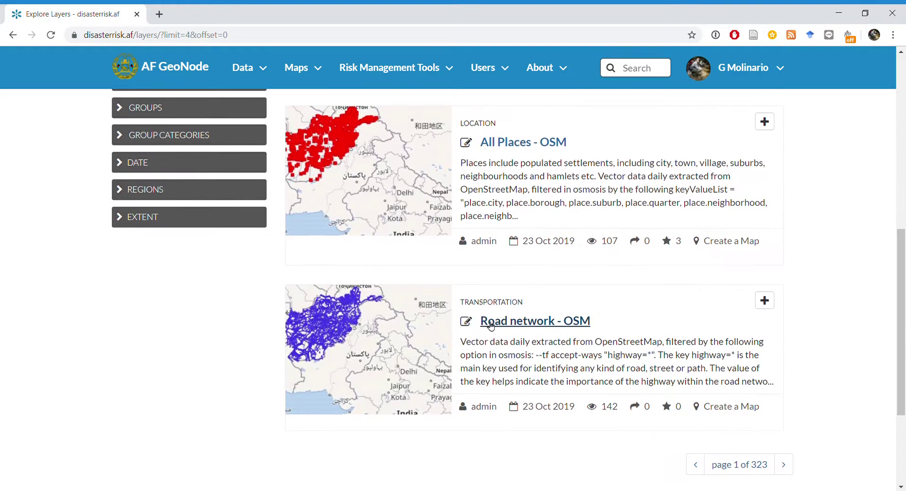
{"action": "scroll", "coordinate": [481, 323], "scroll_direction": "up", "scroll_amount": 9}
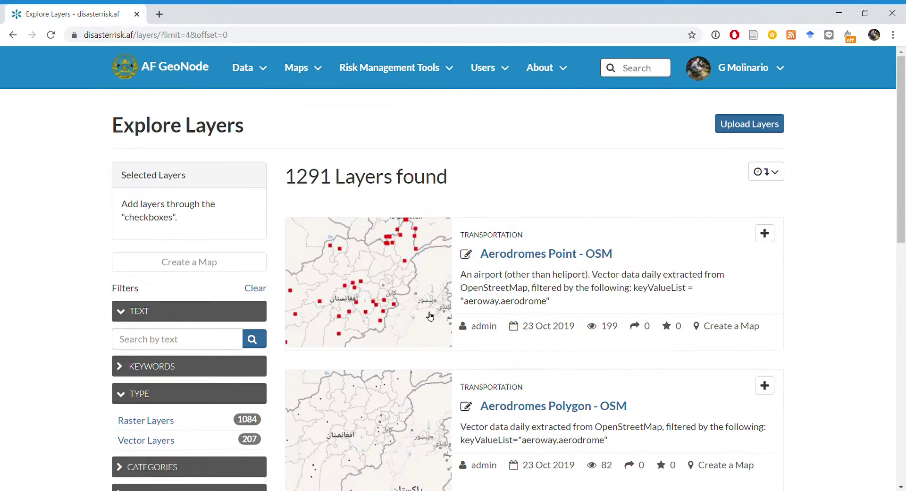
Step: Filter the layers by the text "flash flood" and check the matching entries
{"action": "left_click", "coordinate": [179, 347]}
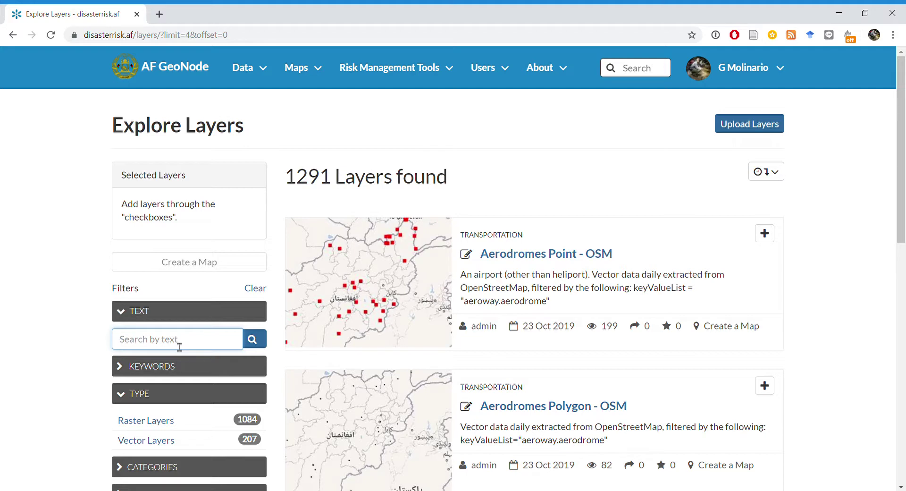
{"action": "type", "text": "flash floo"}
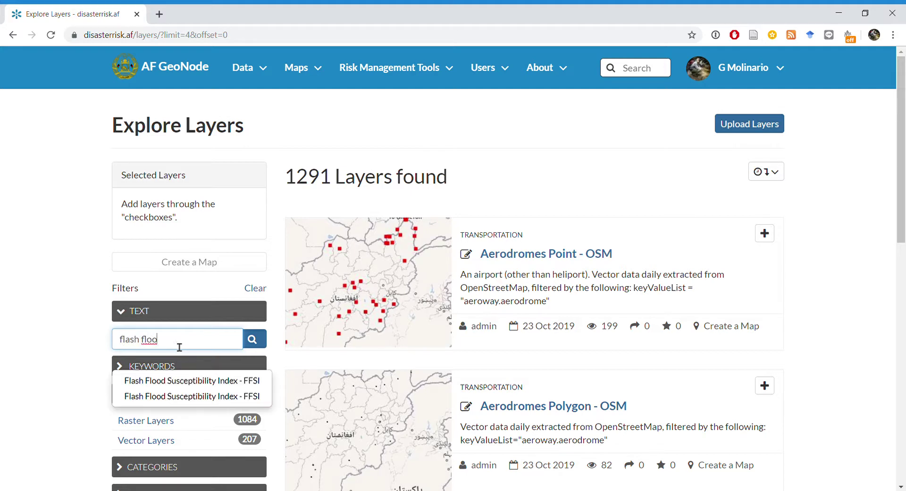
{"action": "type", "text": "ds"}
{"action": "key", "text": "Return"}
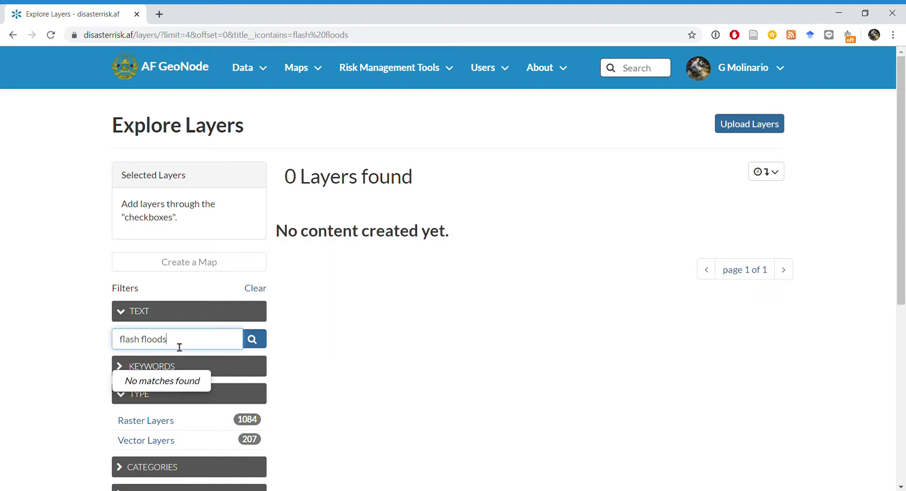
{"action": "key", "text": "BackSpace"}
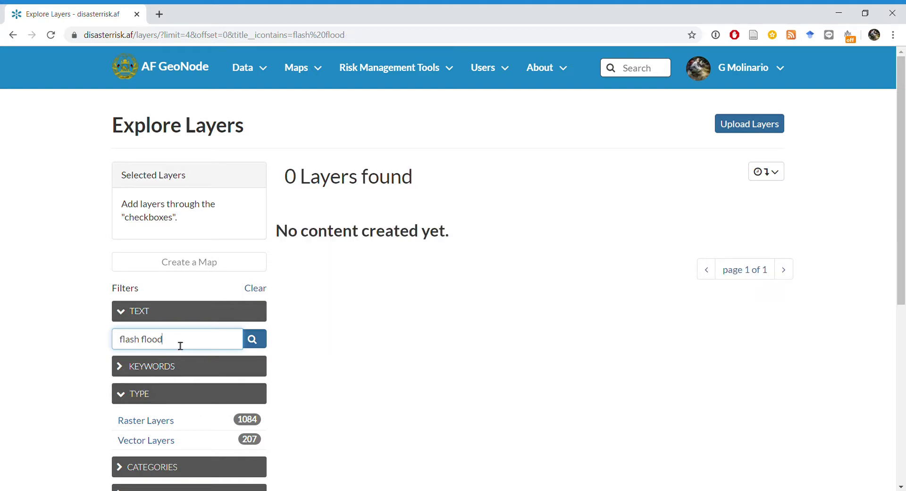
{"action": "key", "text": "Return"}
{"action": "scroll", "coordinate": [577, 364], "scroll_direction": "down", "scroll_amount": 4}
{"action": "scroll", "coordinate": [577, 365], "scroll_direction": "up", "scroll_amount": 4}
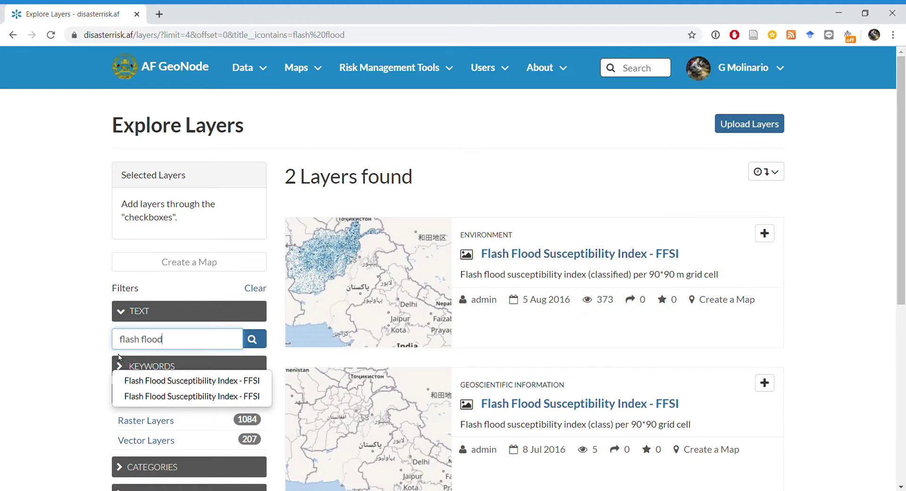
Step: Open the Flash Flood Susceptibility Index - FFSI layer in the Environment category and zoom its preview map in on Afghanistan
{"action": "scroll", "coordinate": [185, 352], "scroll_direction": "down", "scroll_amount": 1}
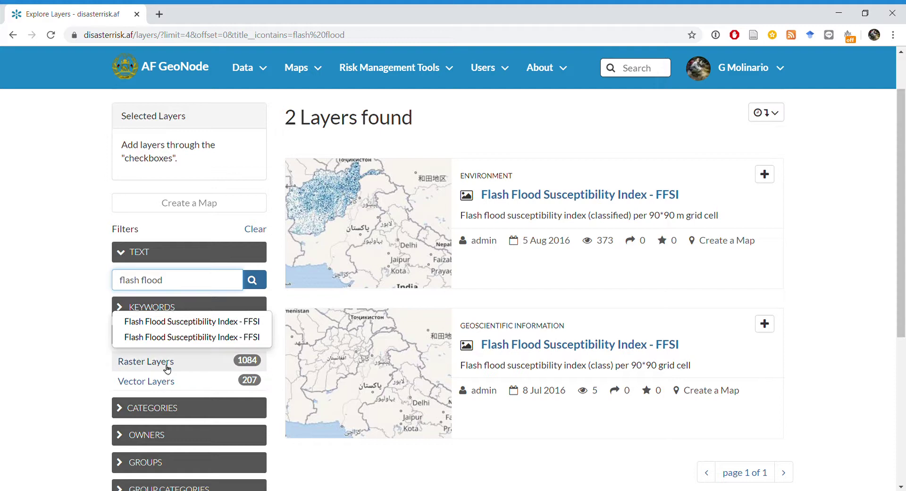
{"action": "scroll", "coordinate": [146, 473], "scroll_direction": "down", "scroll_amount": 2}
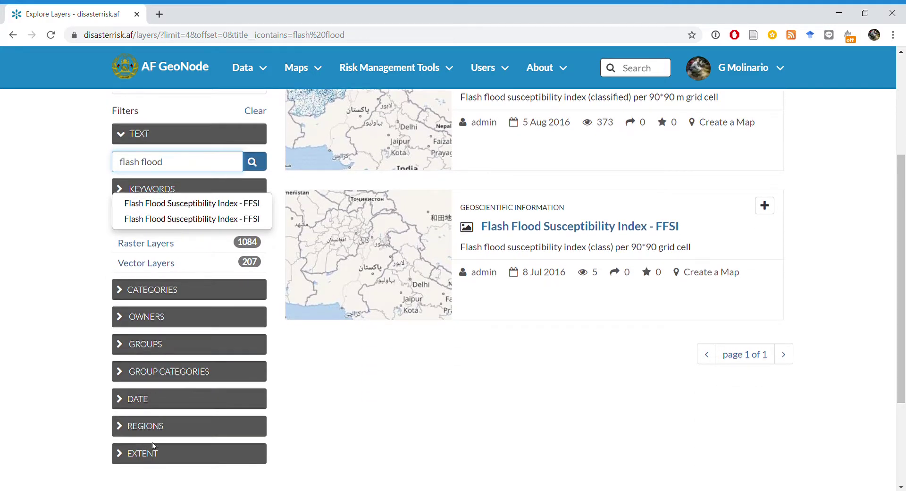
{"action": "scroll", "coordinate": [154, 445], "scroll_direction": "up", "scroll_amount": 3}
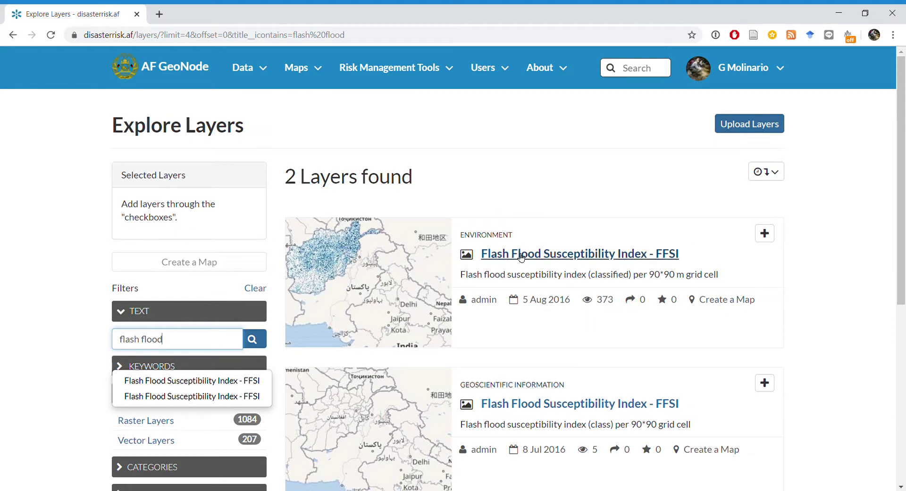
{"action": "left_click", "coordinate": [547, 254]}
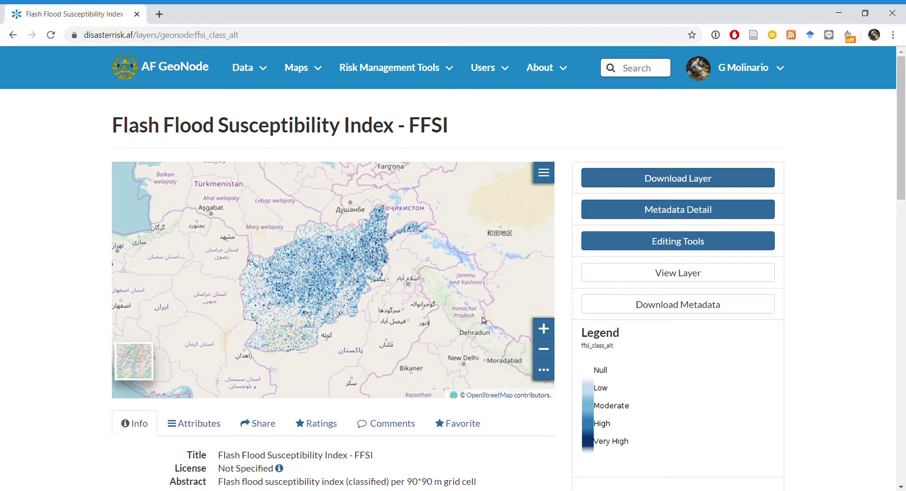
{"action": "left_click", "coordinate": [543, 329]}
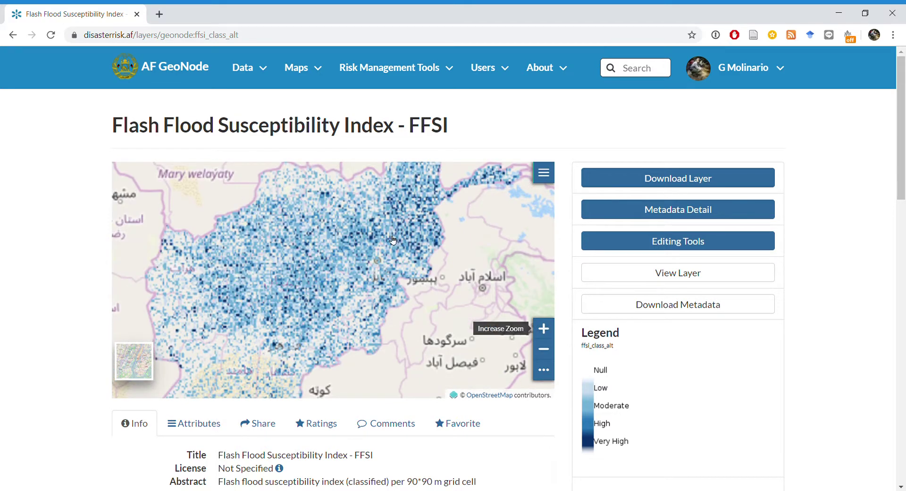
{"action": "left_click_drag", "start_coordinate": [275, 234], "coordinate": [336, 261]}
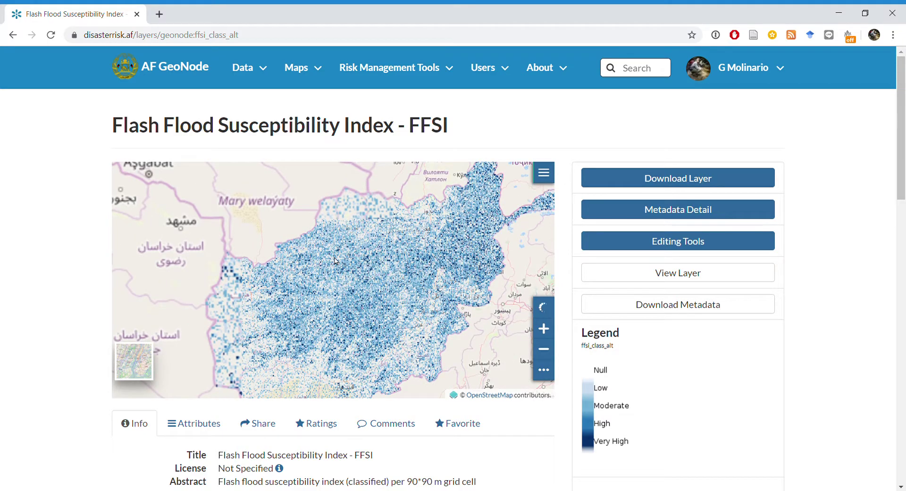
Step: Read through the FFSI layer's info, legend and related maps, and check the layer in the full map viewer before returning to its page
{"action": "scroll", "coordinate": [626, 412], "scroll_direction": "down", "scroll_amount": 3}
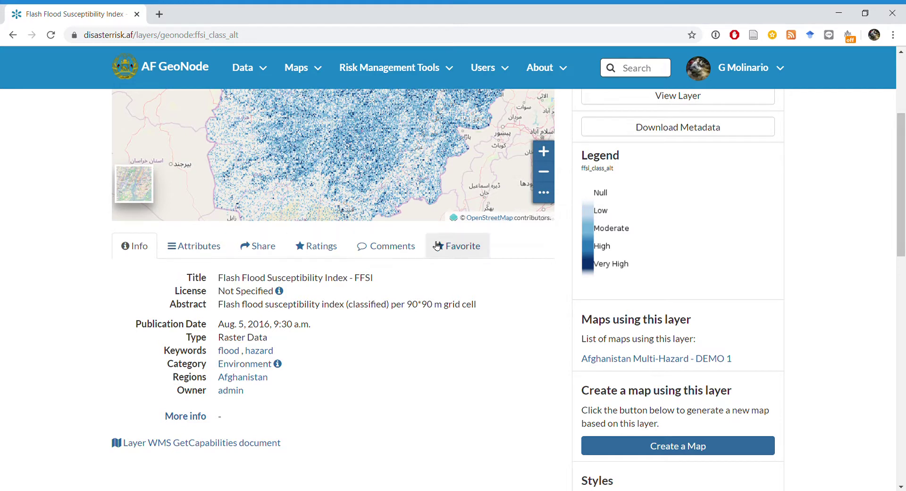
{"action": "scroll", "coordinate": [547, 433], "scroll_direction": "down", "scroll_amount": 2}
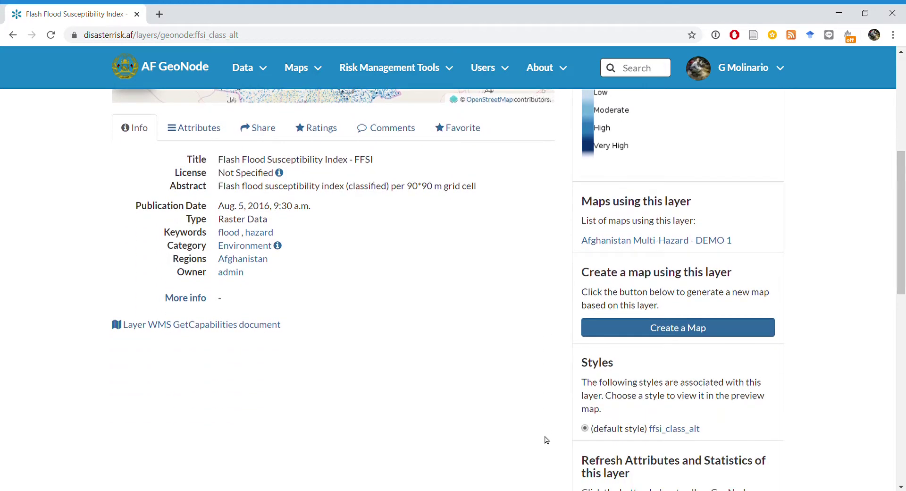
{"action": "scroll", "coordinate": [740, 350], "scroll_direction": "up", "scroll_amount": 4}
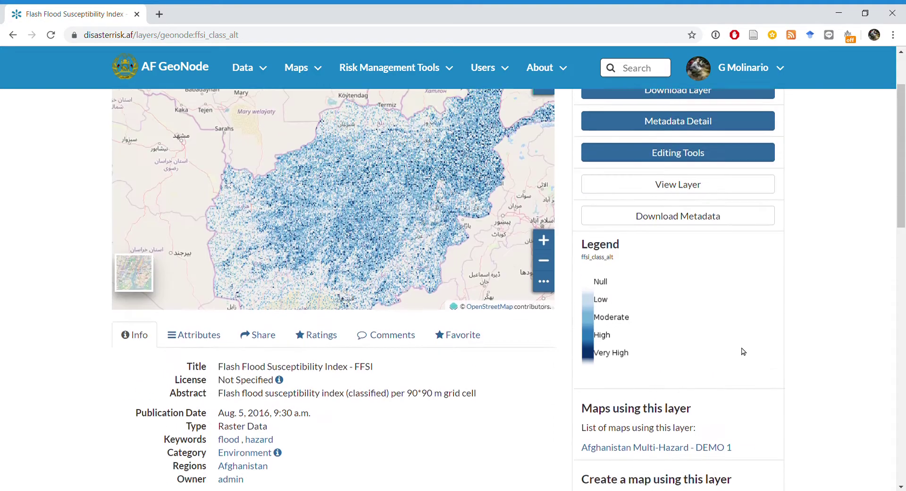
{"action": "scroll", "coordinate": [741, 352], "scroll_direction": "down", "scroll_amount": 2}
{"action": "scroll", "coordinate": [735, 347], "scroll_direction": "up", "scroll_amount": 3}
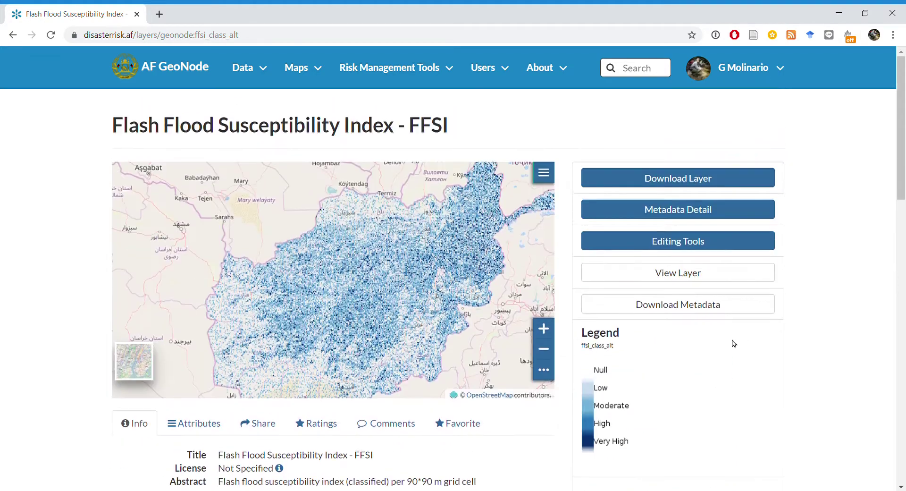
{"action": "left_click", "coordinate": [684, 273]}
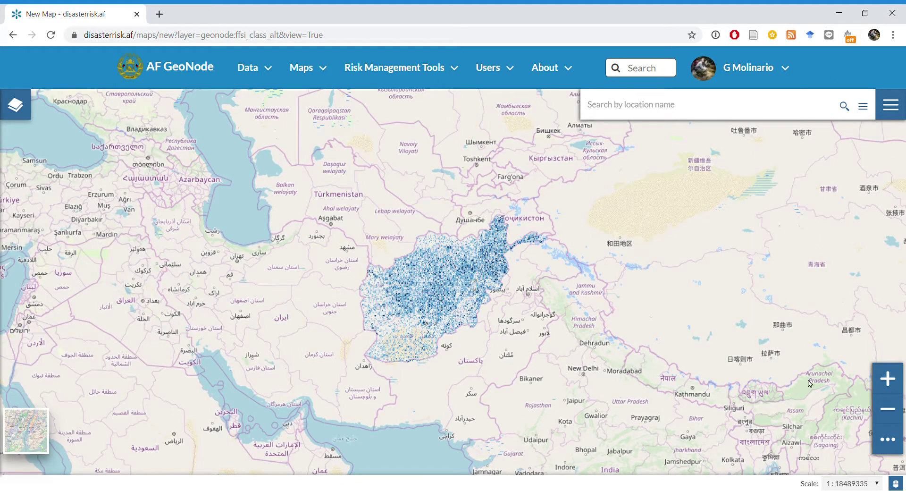
{"action": "left_click", "coordinate": [13, 34]}
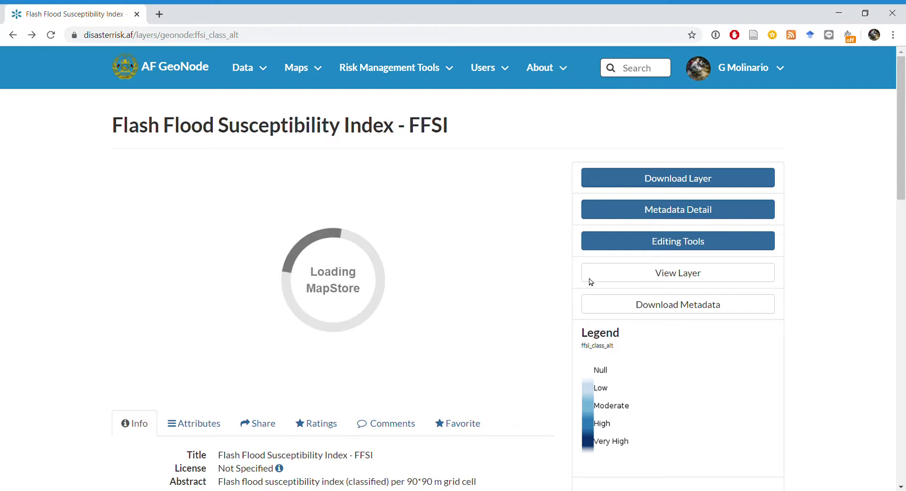
Step: Create a new map based on the Flash Flood Susceptibility Index layer and show its layer list
{"action": "scroll", "coordinate": [566, 325], "scroll_direction": "down", "scroll_amount": 6}
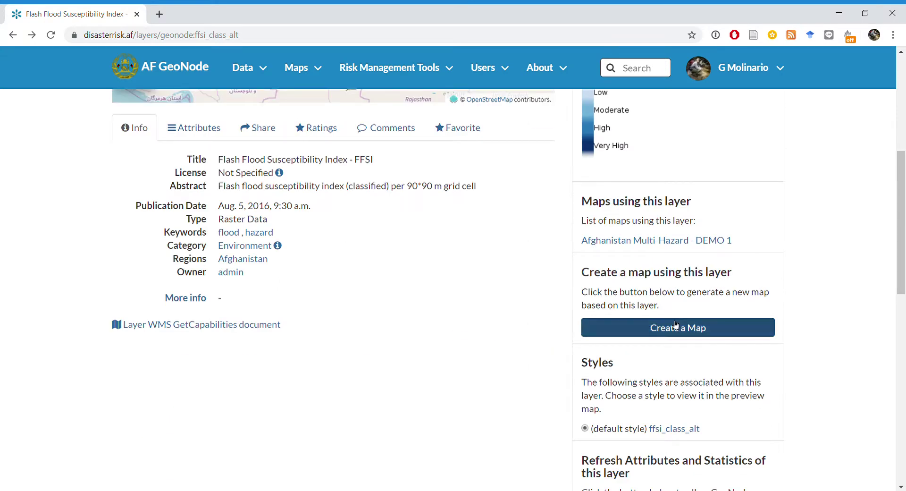
{"action": "scroll", "coordinate": [549, 288], "scroll_direction": "up", "scroll_amount": 4}
{"action": "scroll", "coordinate": [549, 289], "scroll_direction": "down", "scroll_amount": 4}
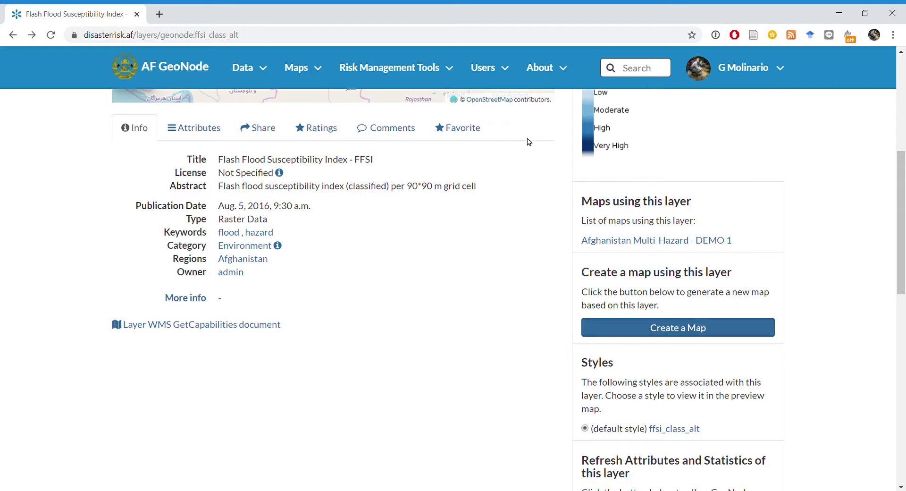
{"action": "left_click", "coordinate": [670, 328]}
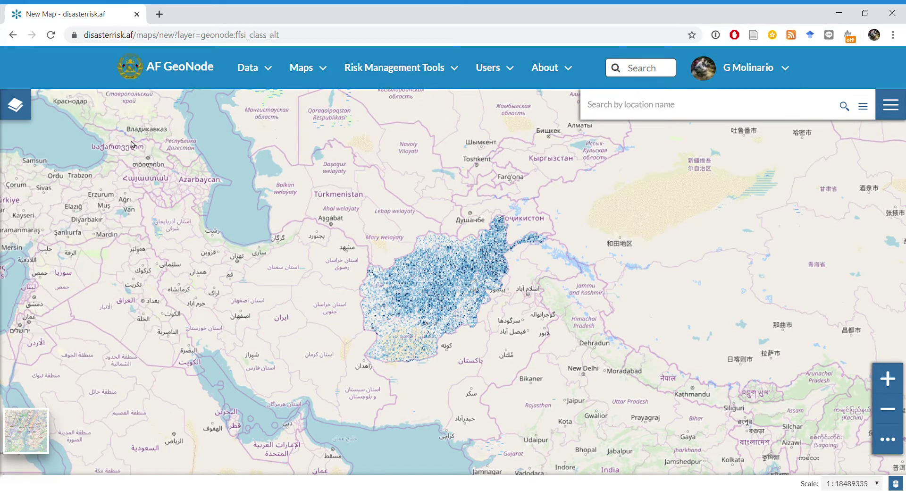
{"action": "left_click", "coordinate": [16, 105]}
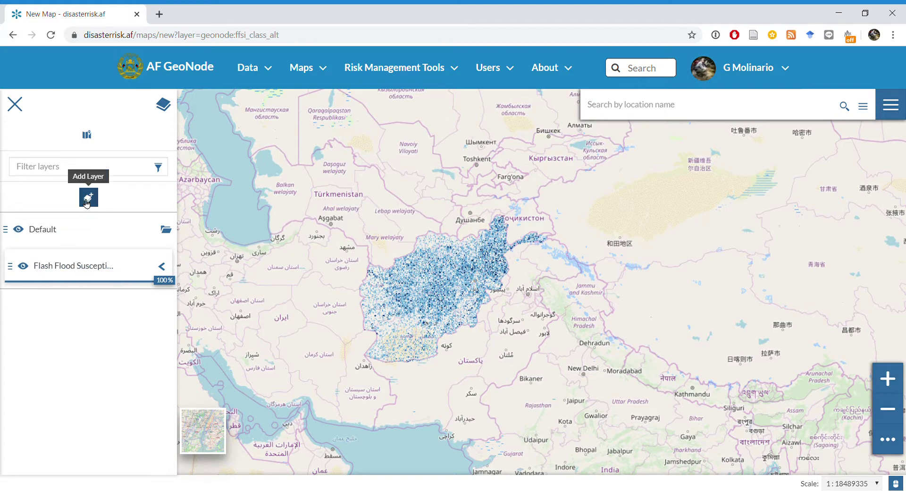
Step: Look at the map's print settings, including title, resolution, sheet size and legend options, and close them without printing
{"action": "left_click", "coordinate": [899, 116]}
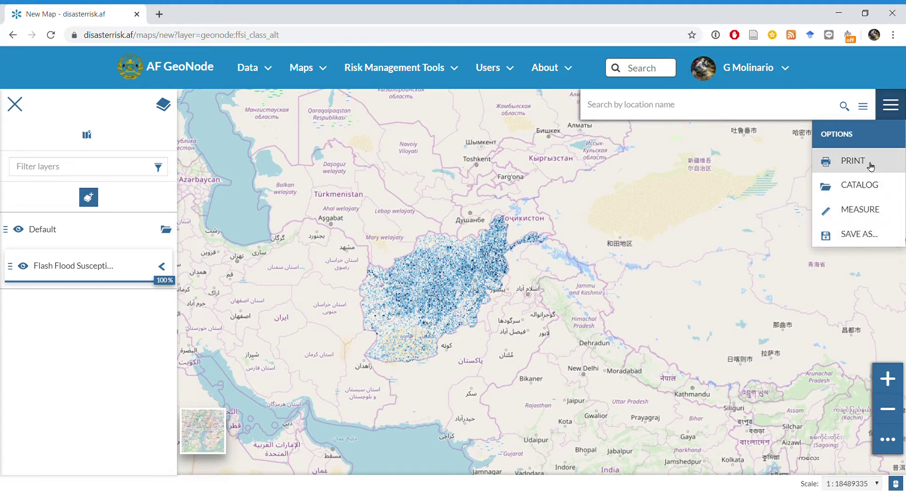
{"action": "left_click", "coordinate": [806, 323]}
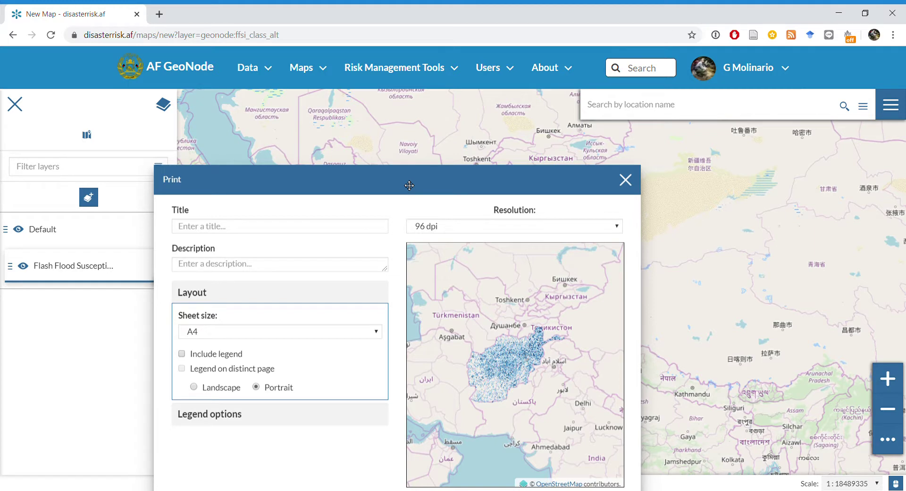
{"action": "key", "text": "Escape"}
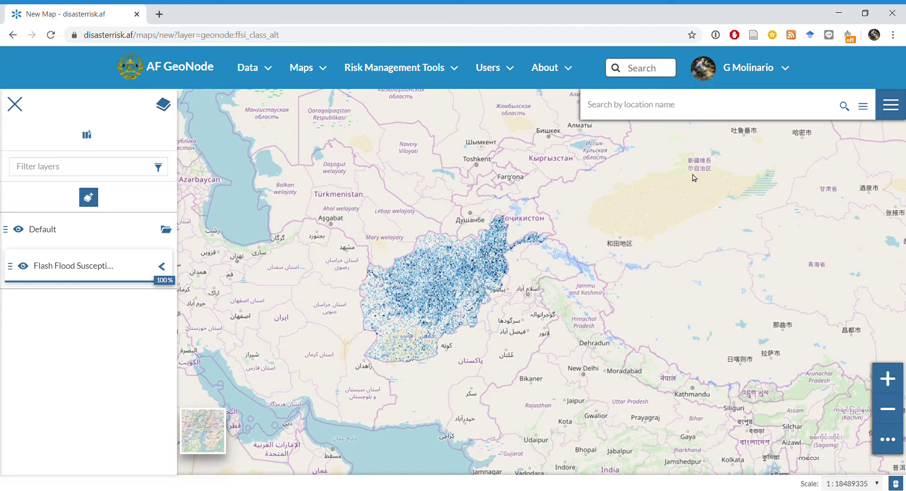
Step: Search the map for the location "kabul" and clear the search text without choosing a place
{"action": "type", "text": "kabul"}
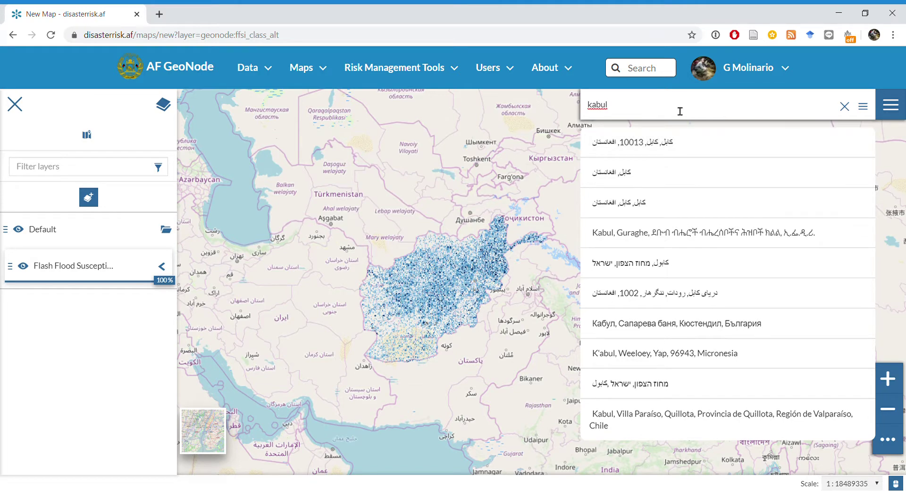
{"action": "key", "text": "BackSpace"}
{"action": "key", "text": "BackSpace"}
{"action": "key", "text": "BackSpace"}
{"action": "key", "text": "BackSpace"}
{"action": "key", "text": "BackSpace"}
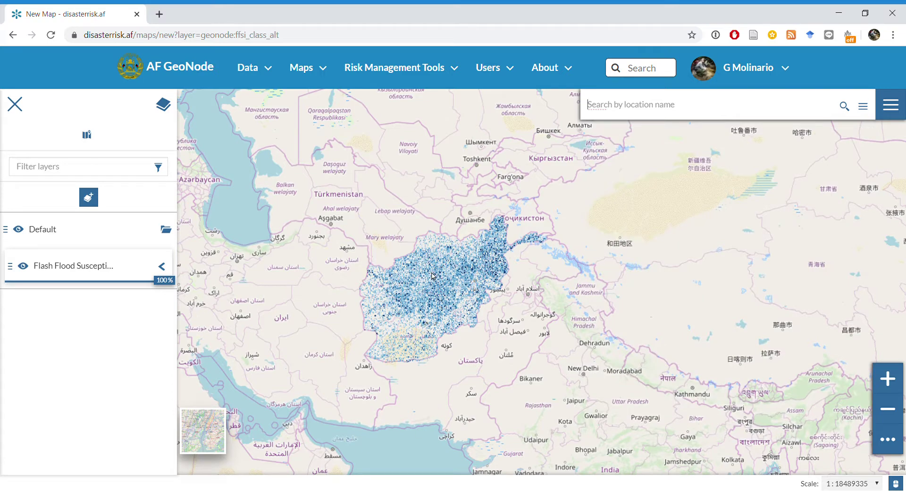
Step: Open the catalog for adding layers to the map and search it for "Osm"
{"action": "double_click", "coordinate": [900, 383]}
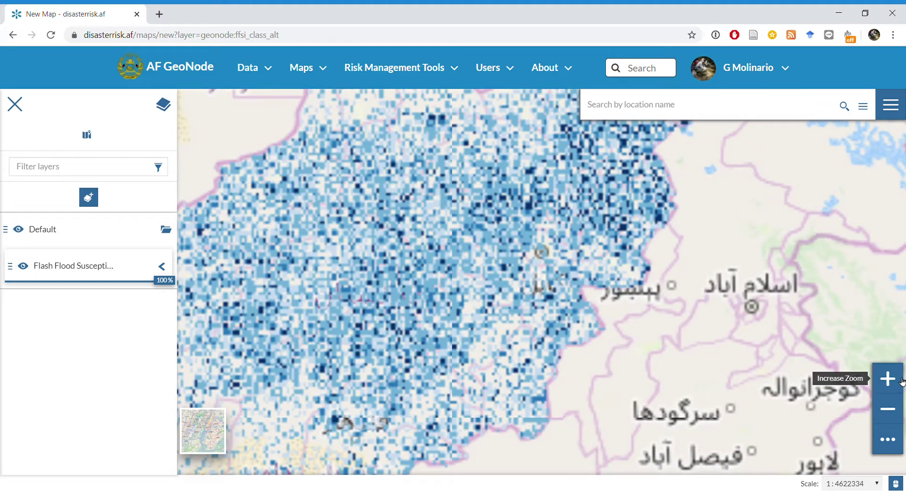
{"action": "key", "text": "plus"}
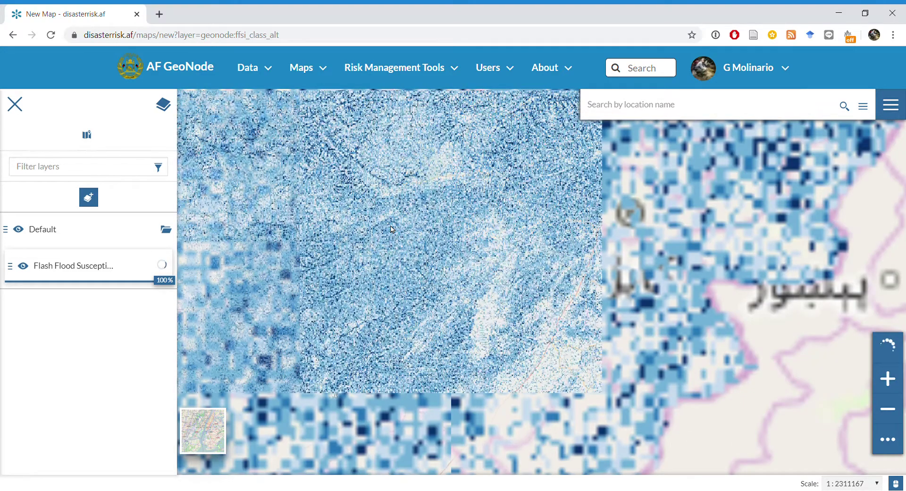
{"action": "left_click_drag", "start_coordinate": [310, 176], "coordinate": [430, 313]}
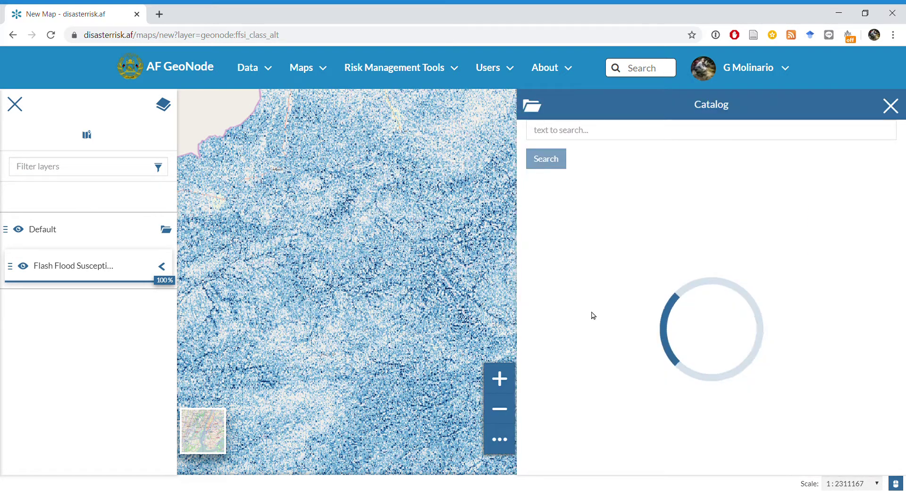
{"action": "left_click", "coordinate": [586, 130]}
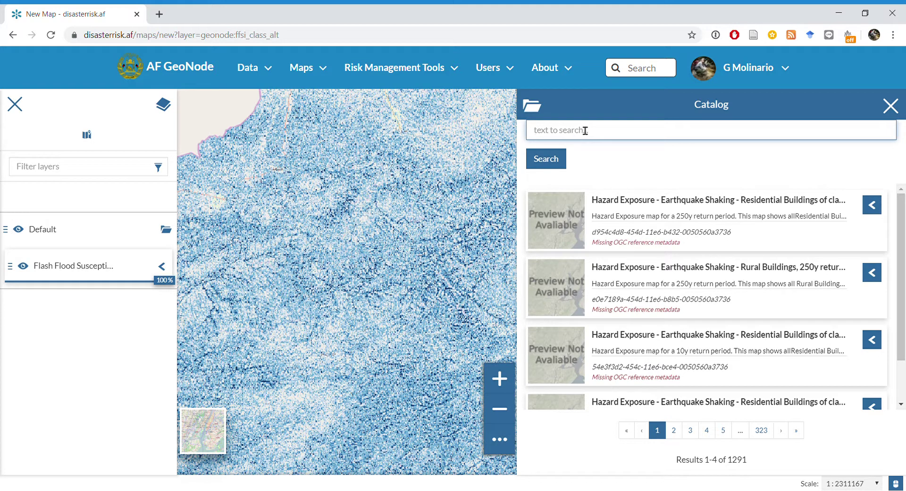
{"action": "type", "text": "Osm"}
{"action": "key", "text": "Return"}
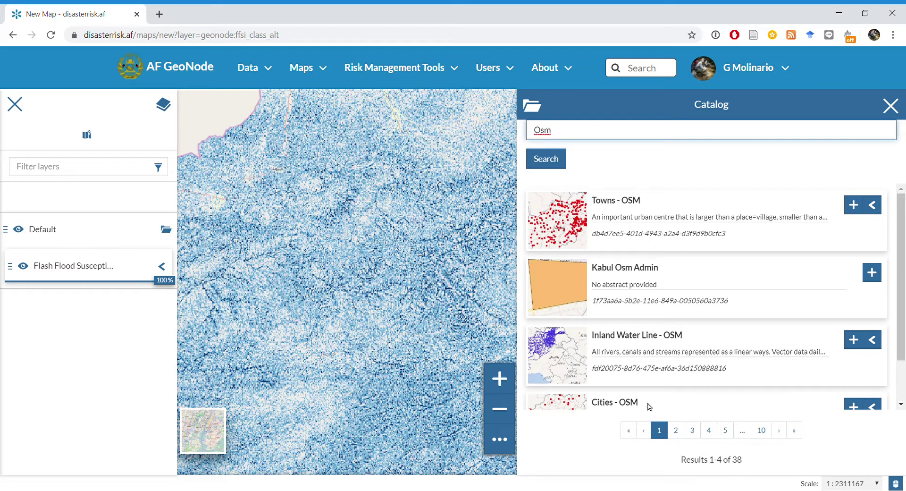
Step: Find the Kabul Osm Buildings layer on page 5 of the catalog results and add it to the map
{"action": "scroll", "coordinate": [650, 407], "scroll_direction": "down", "scroll_amount": 1}
{"action": "left_click", "coordinate": [677, 430]}
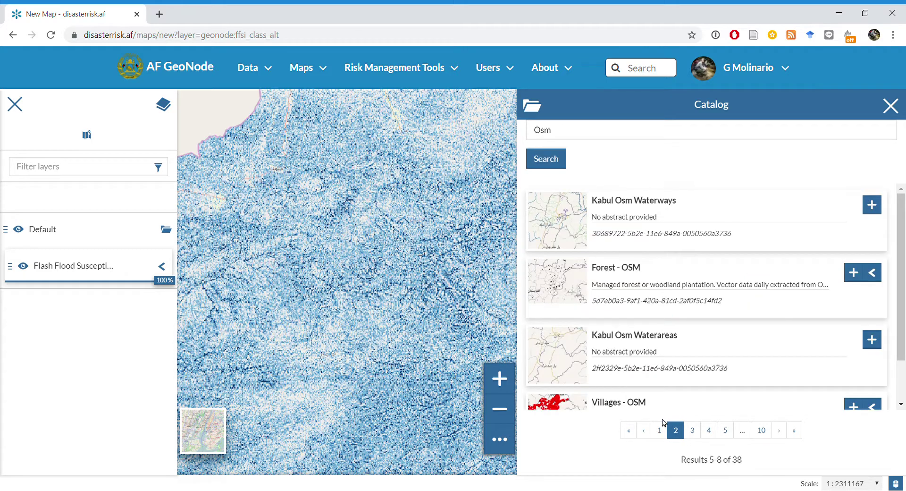
{"action": "scroll", "coordinate": [655, 352], "scroll_direction": "down", "scroll_amount": 1}
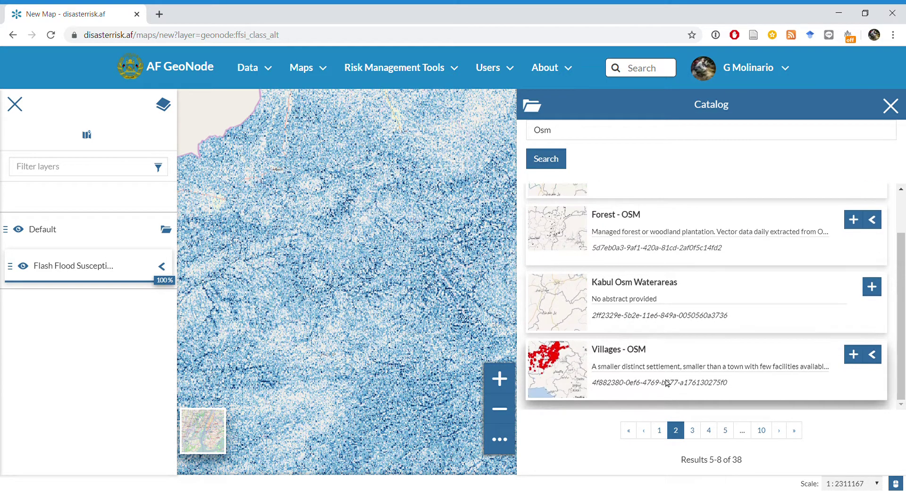
{"action": "left_click", "coordinate": [693, 428]}
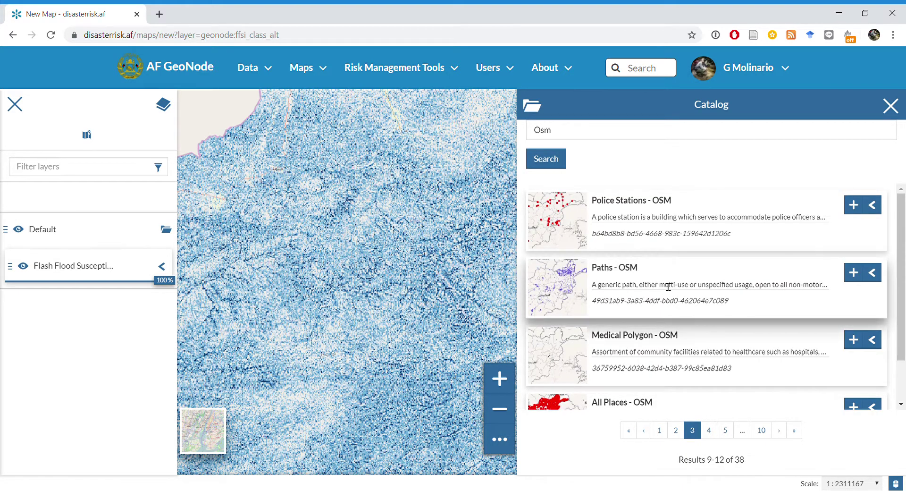
{"action": "scroll", "coordinate": [670, 297], "scroll_direction": "down", "scroll_amount": 1}
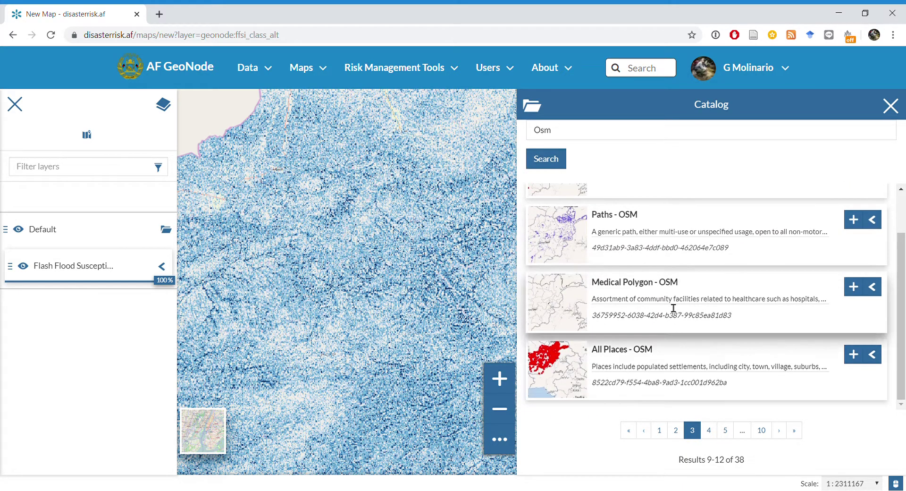
{"action": "left_click", "coordinate": [711, 430]}
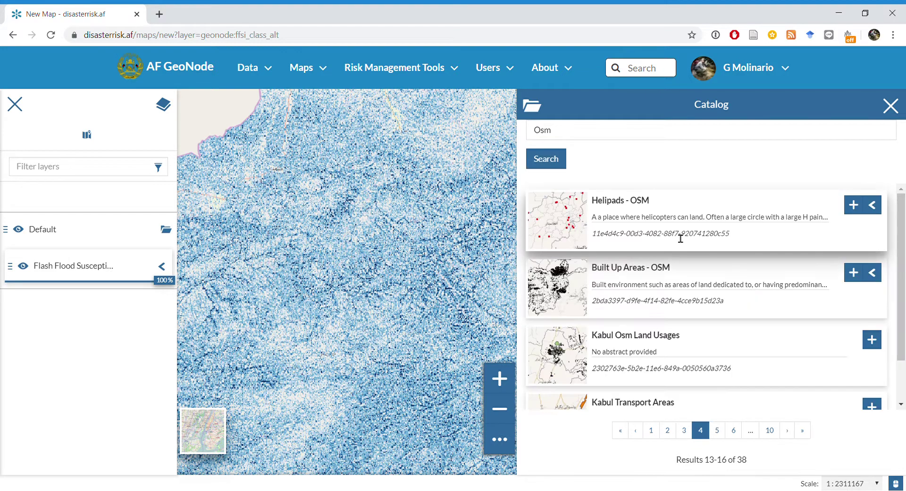
{"action": "scroll", "coordinate": [686, 255], "scroll_direction": "down", "scroll_amount": 1}
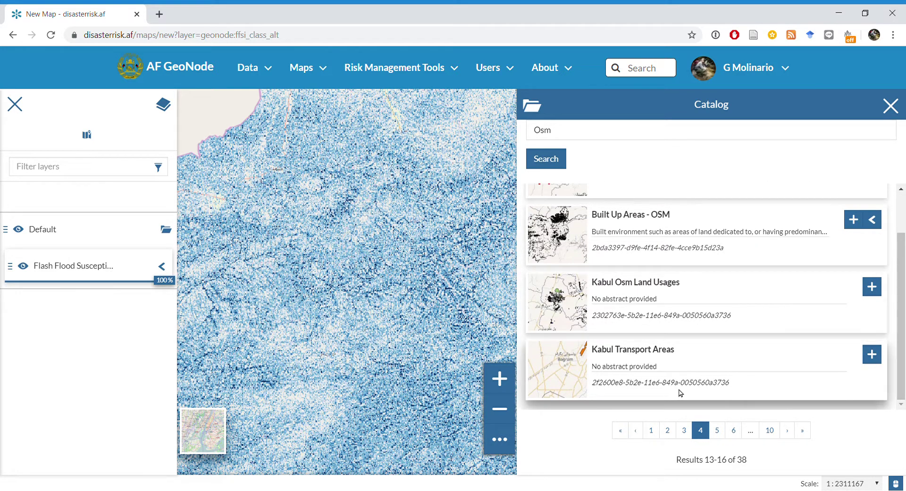
{"action": "left_click", "coordinate": [717, 430]}
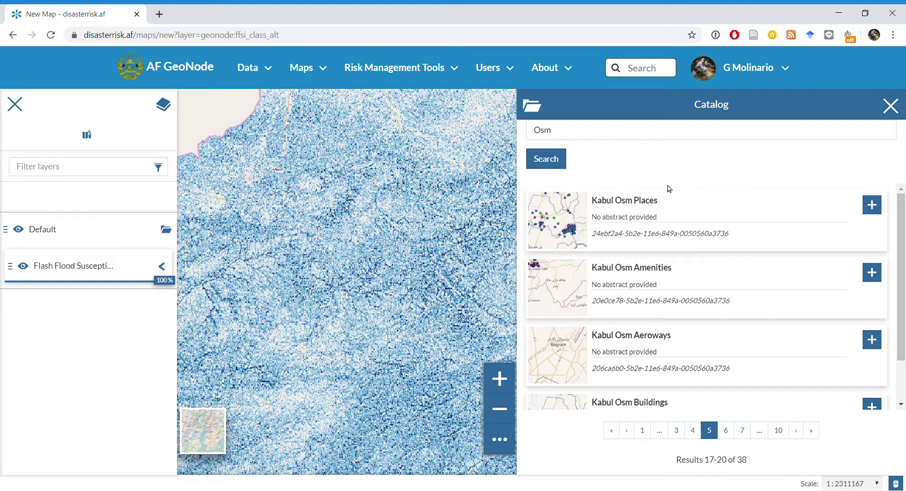
{"action": "scroll", "coordinate": [689, 351], "scroll_direction": "down", "scroll_amount": 1}
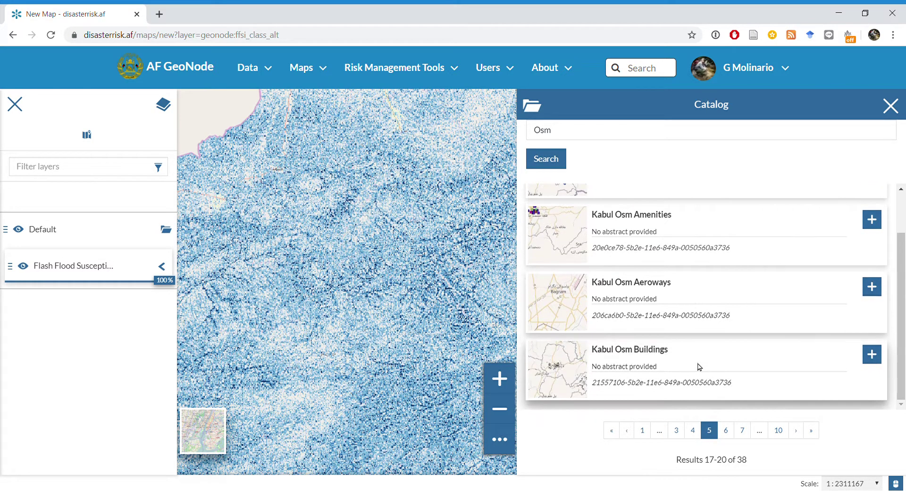
{"action": "left_click", "coordinate": [872, 355]}
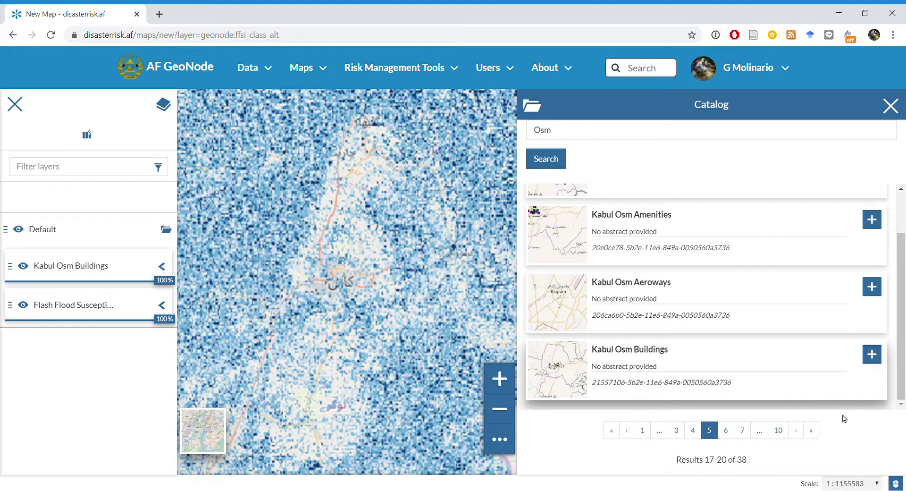
Step: Add the Road network - OSM layer from page 6 of the catalog results to the map and close the catalog
{"action": "left_click", "coordinate": [727, 435]}
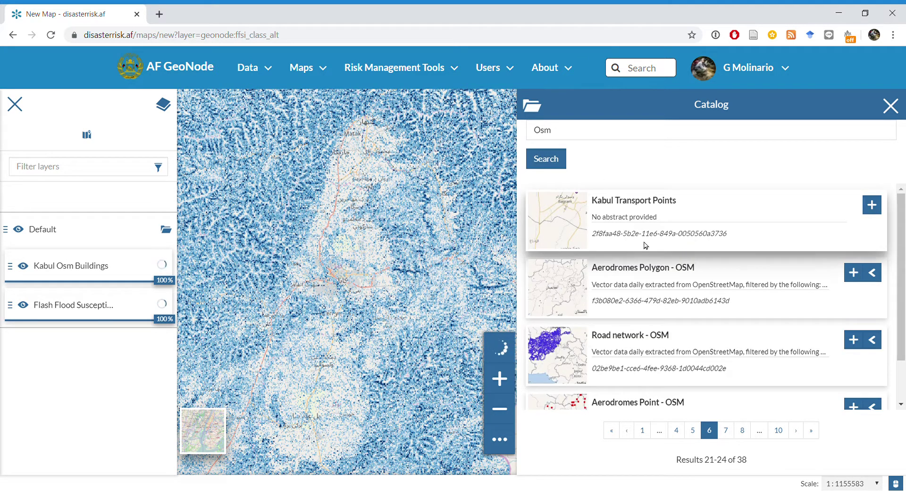
{"action": "scroll", "coordinate": [722, 366], "scroll_direction": "down", "scroll_amount": 1}
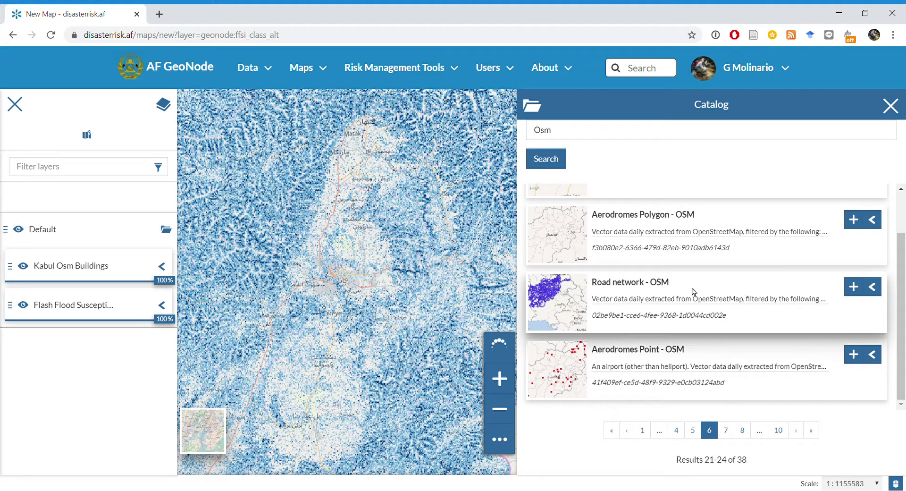
{"action": "left_click", "coordinate": [853, 287]}
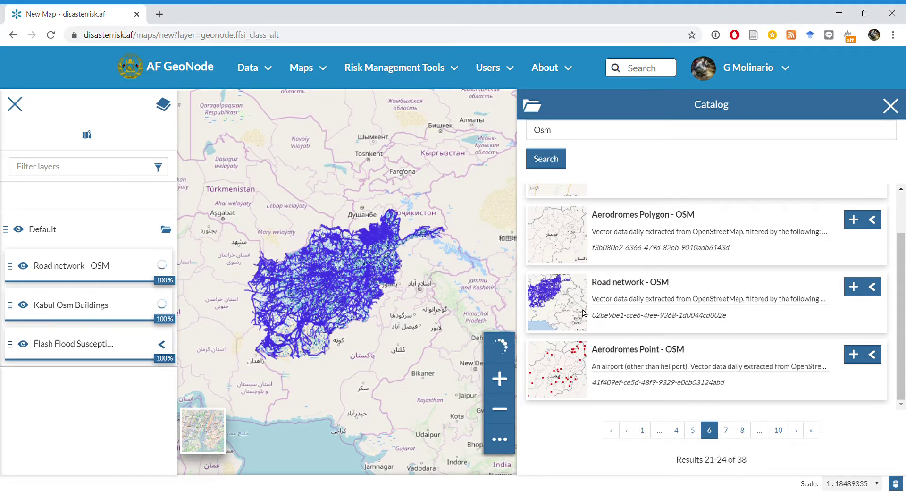
{"action": "left_click", "coordinate": [892, 109]}
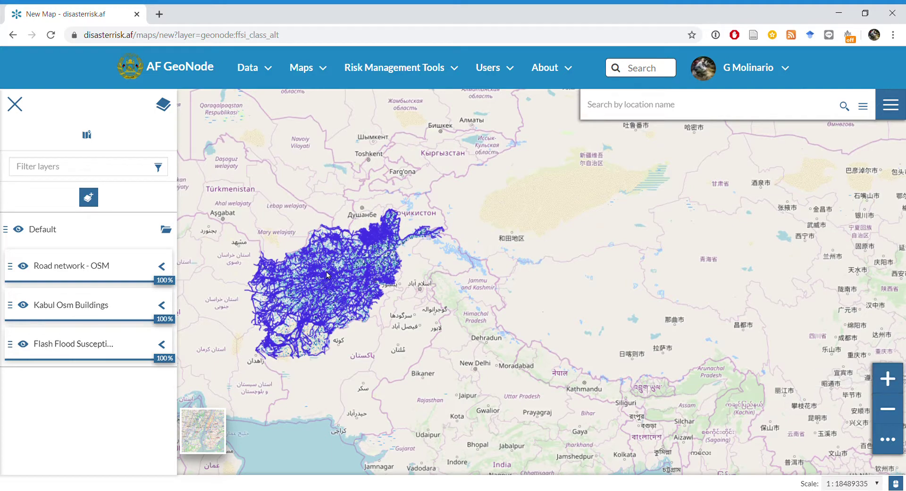
Step: Examine how the OSM roads overlap the flash flood susceptibility classes in the mountain valleys at 1:72224 scale
{"action": "scroll", "coordinate": [337, 279], "scroll_direction": "up", "scroll_amount": 1}
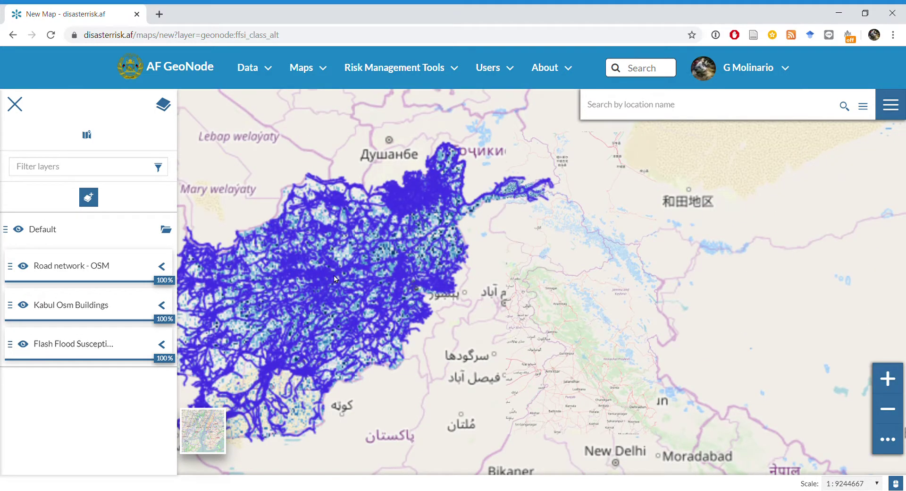
{"action": "scroll", "coordinate": [334, 275], "scroll_direction": "up", "scroll_amount": 1}
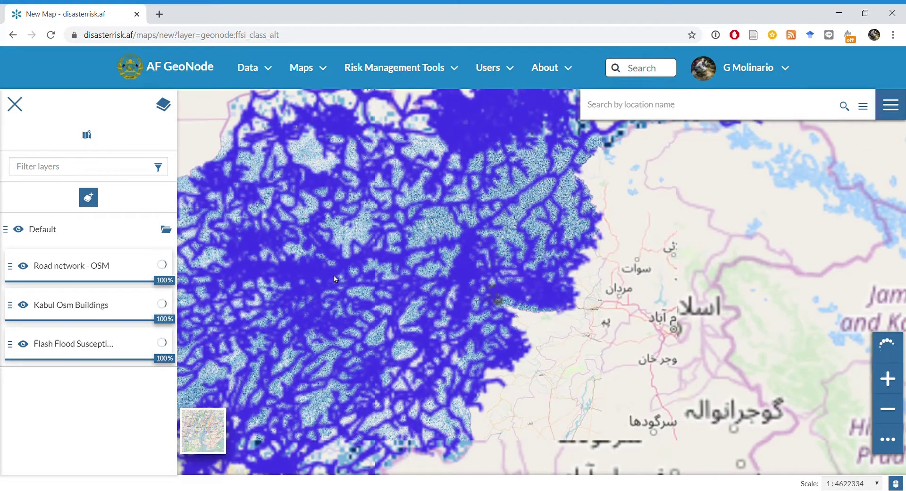
{"action": "scroll", "coordinate": [333, 275], "scroll_direction": "up", "scroll_amount": 1}
{"action": "scroll", "coordinate": [337, 280], "scroll_direction": "up", "scroll_amount": 1}
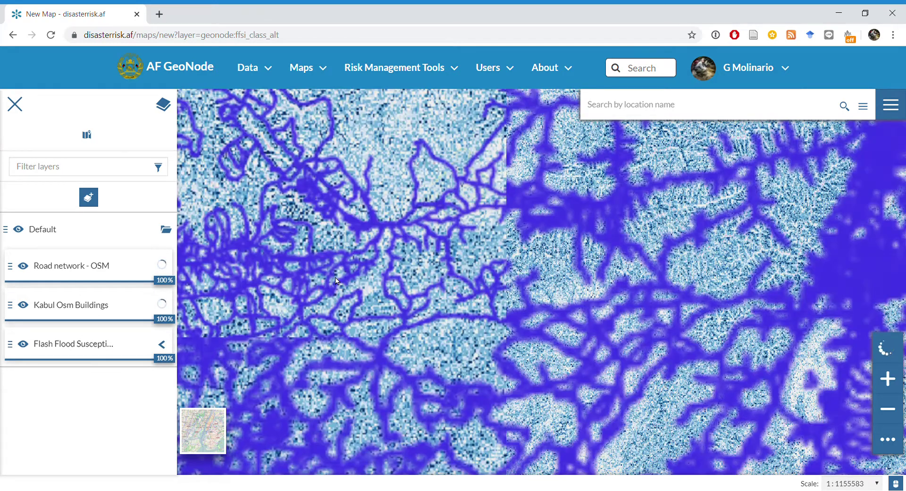
{"action": "scroll", "coordinate": [337, 281], "scroll_direction": "up", "scroll_amount": 1}
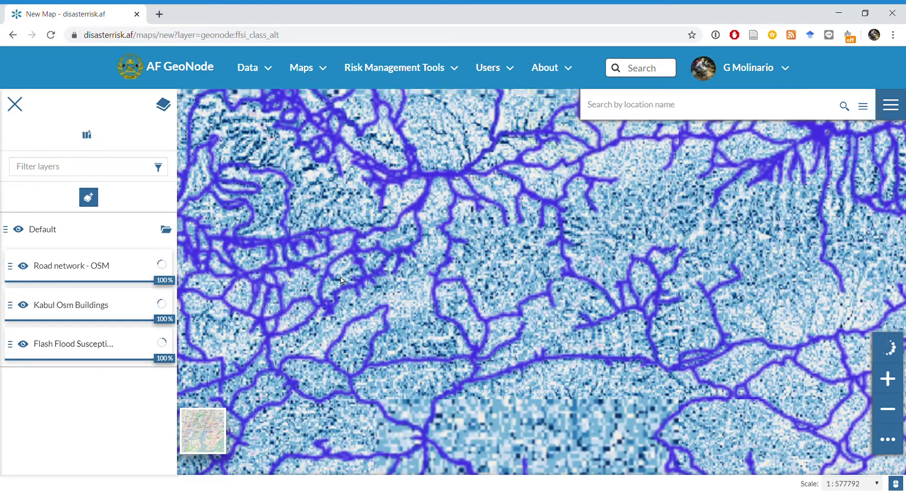
{"action": "scroll", "coordinate": [342, 280], "scroll_direction": "up", "scroll_amount": 1}
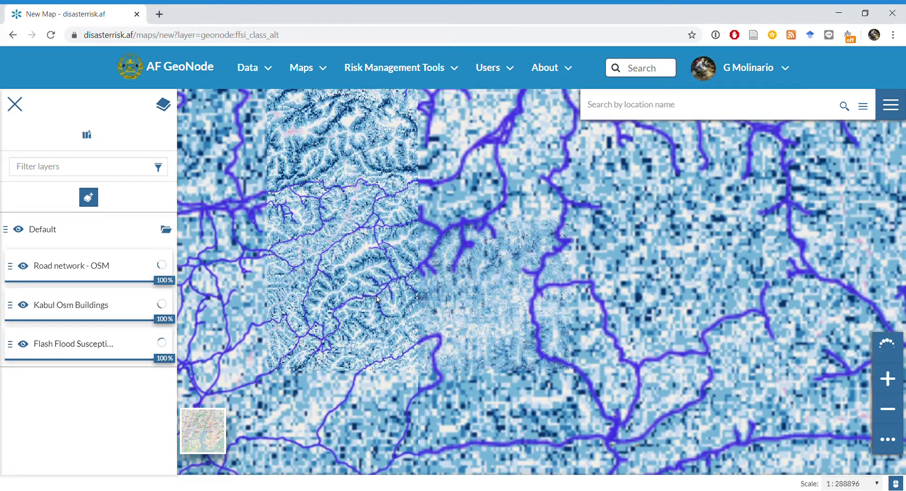
{"action": "scroll", "coordinate": [376, 294], "scroll_direction": "up", "scroll_amount": 1}
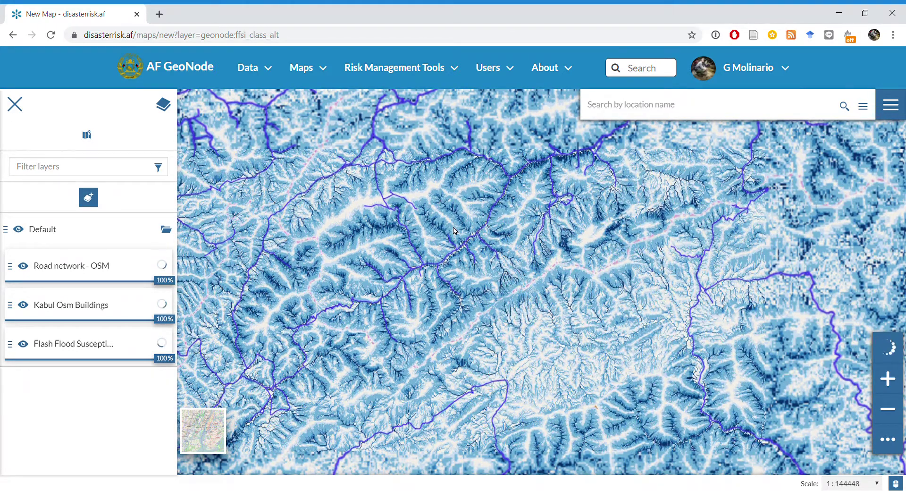
{"action": "scroll", "coordinate": [464, 231], "scroll_direction": "up", "scroll_amount": 1}
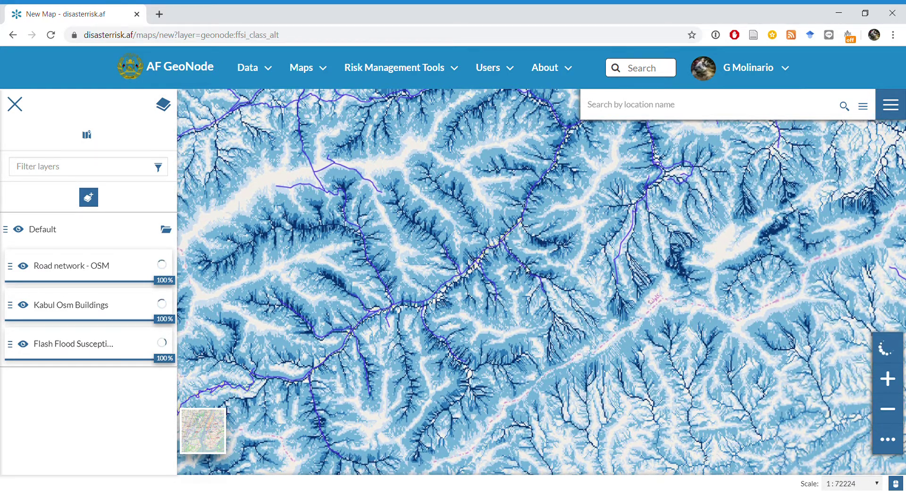
{"action": "left_click_drag", "start_coordinate": [536, 280], "coordinate": [562, 271]}
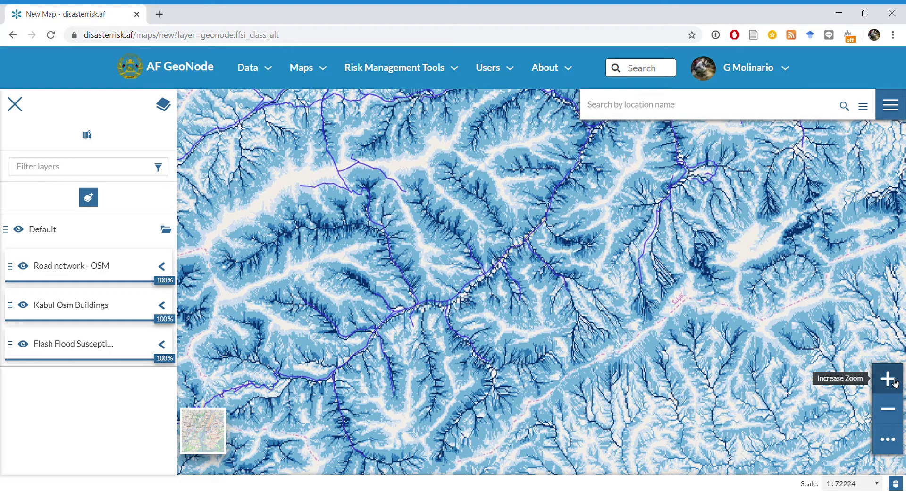
{"action": "left_click_drag", "start_coordinate": [518, 217], "coordinate": [477, 288]}
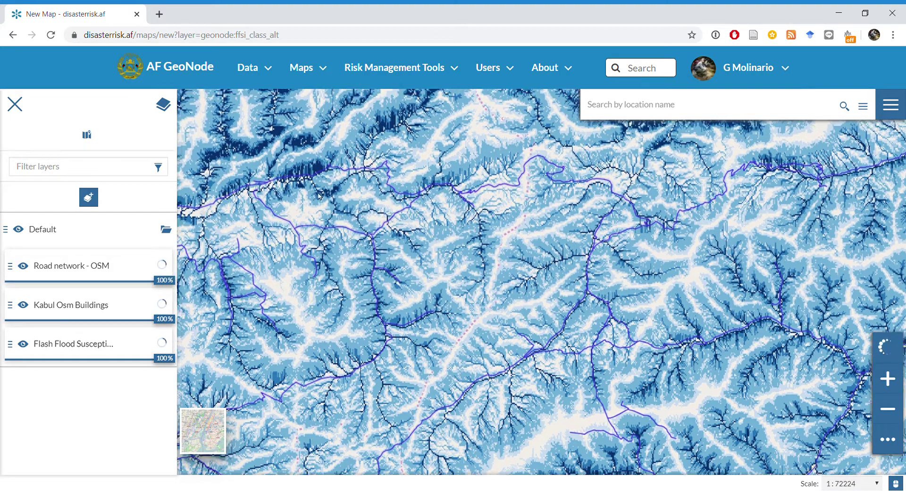
{"action": "left_click_drag", "start_coordinate": [319, 196], "coordinate": [617, 328]}
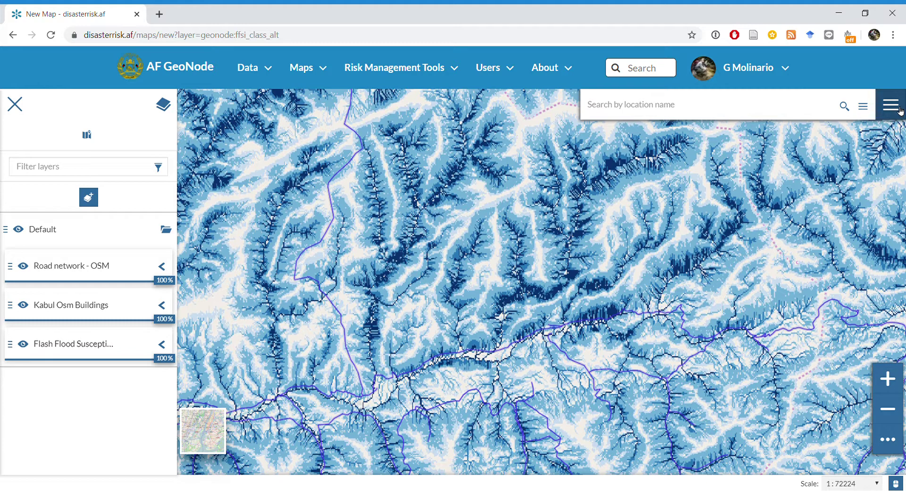
Step: Leave the map for the portal's layer listing and filter the layers by the text "flash flood"
{"action": "left_click", "coordinate": [271, 71]}
{"action": "left_click", "coordinate": [255, 103]}
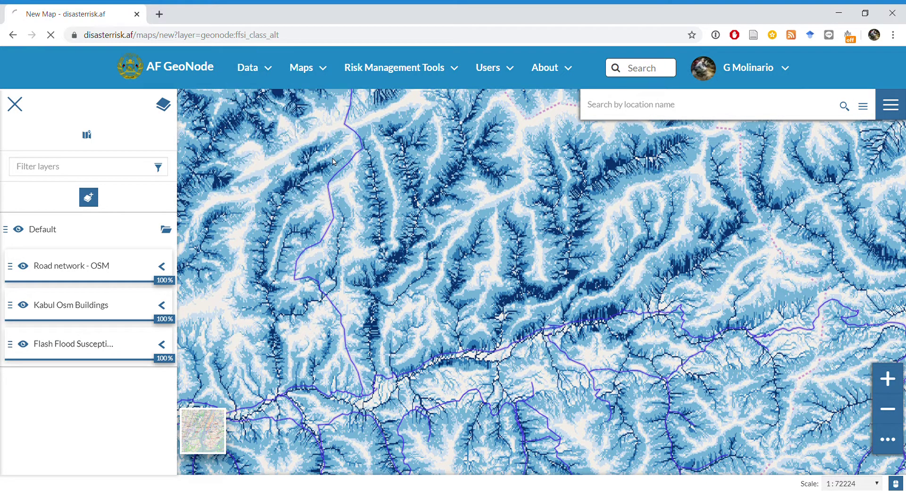
{"action": "scroll", "coordinate": [80, 412], "scroll_direction": "down", "scroll_amount": 2}
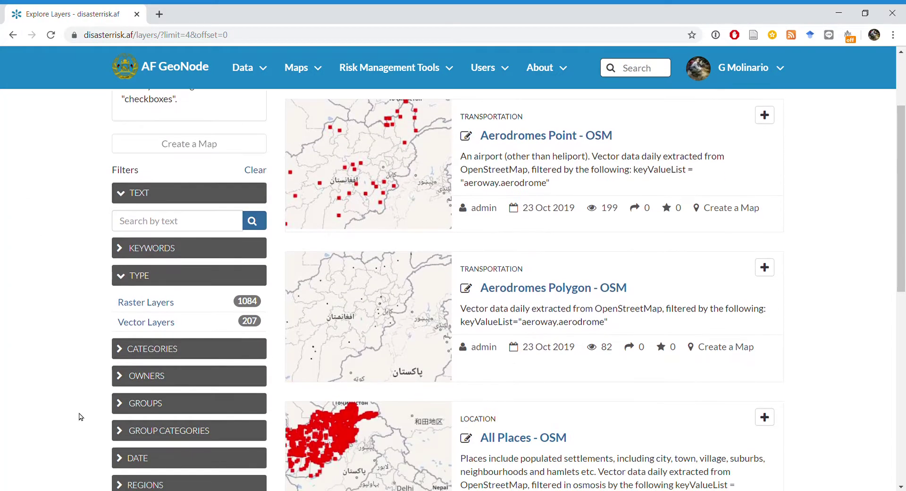
{"action": "scroll", "coordinate": [140, 273], "scroll_direction": "up", "scroll_amount": 2}
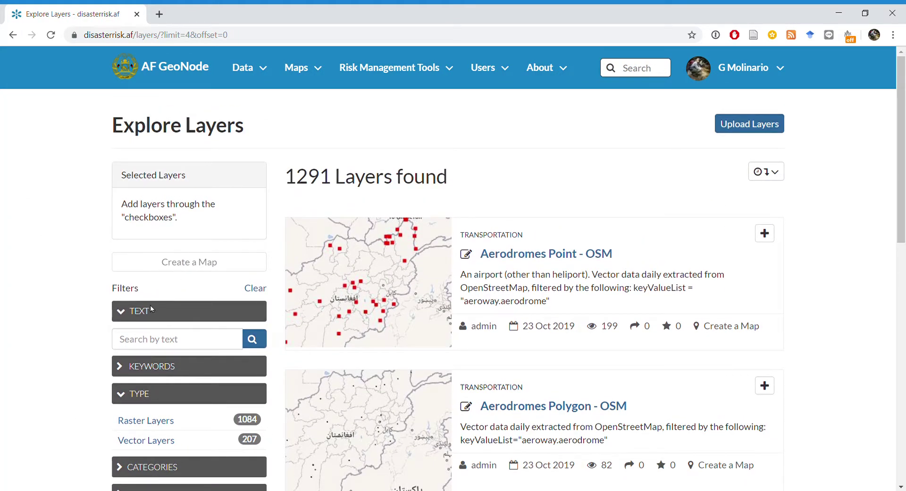
{"action": "type", "text": "flash floo"}
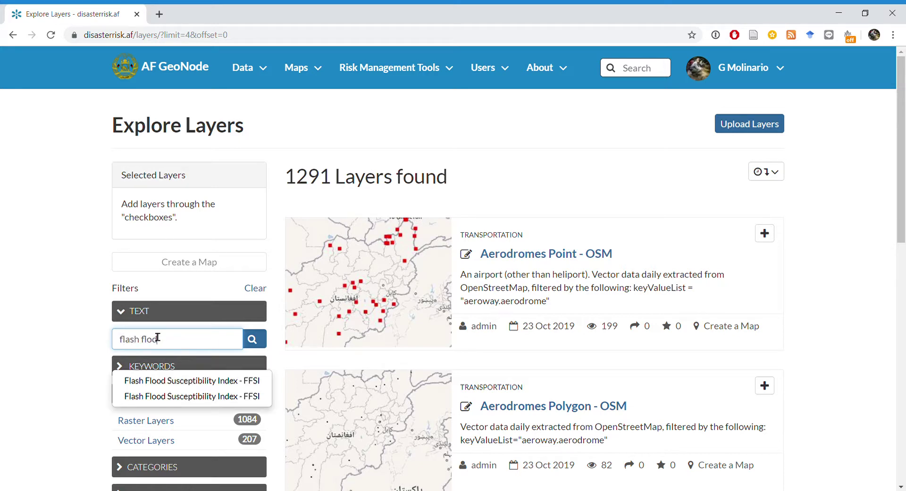
{"action": "key", "text": "Return"}
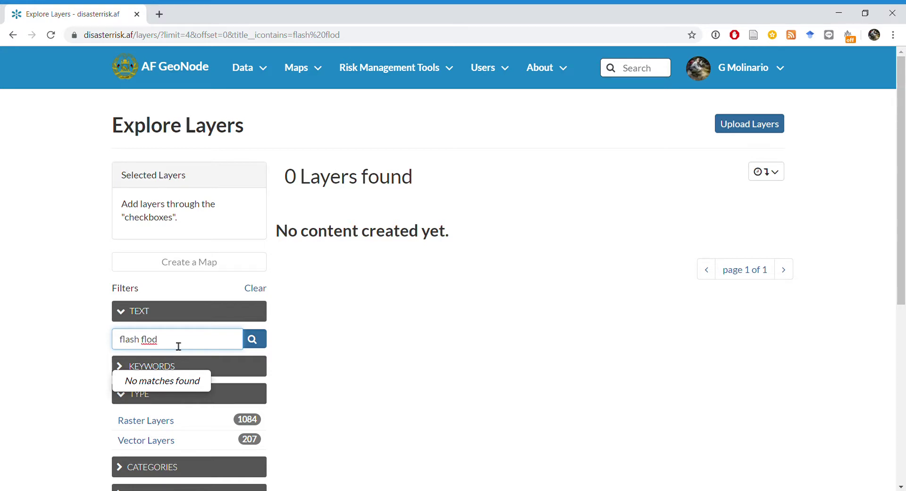
{"action": "type", "text": "od"}
{"action": "key", "text": "Return"}
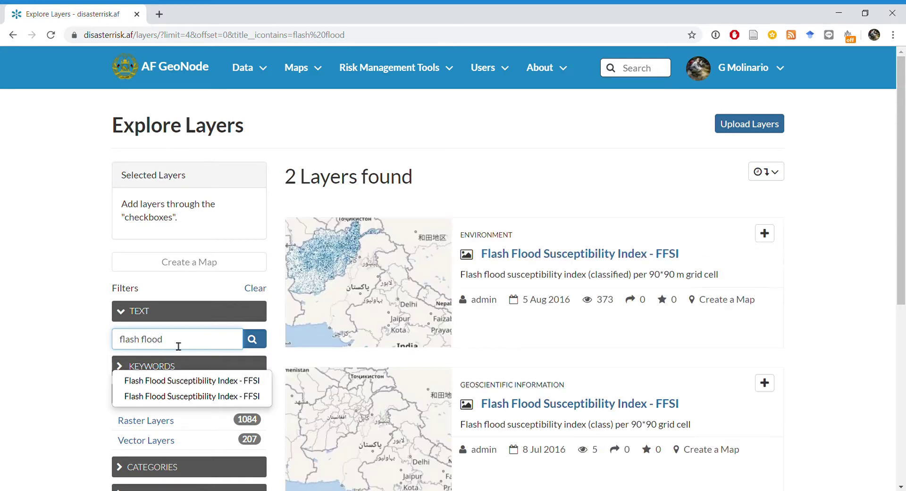
Step: Open the classified Flash Flood Susceptibility Index - FFSI layer from the Environment category and try to download its data as GeoTIFF
{"action": "left_click", "coordinate": [524, 255]}
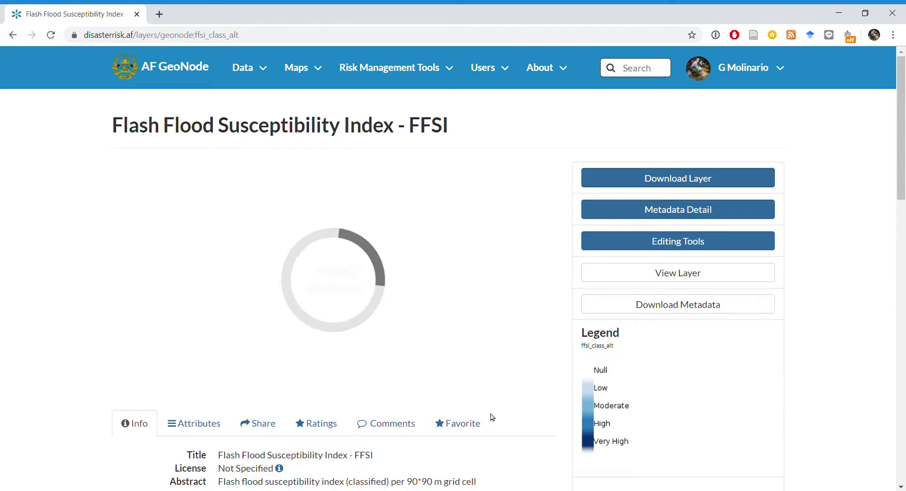
{"action": "left_click", "coordinate": [685, 180]}
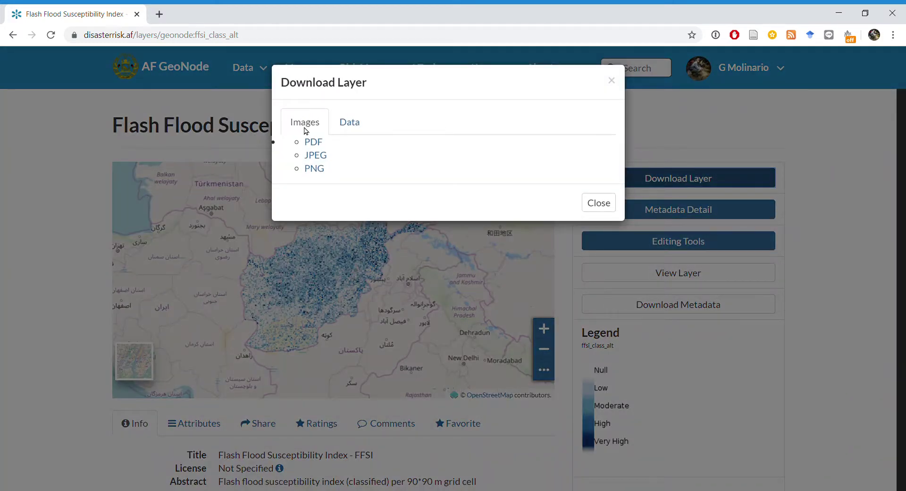
{"action": "left_click", "coordinate": [352, 122]}
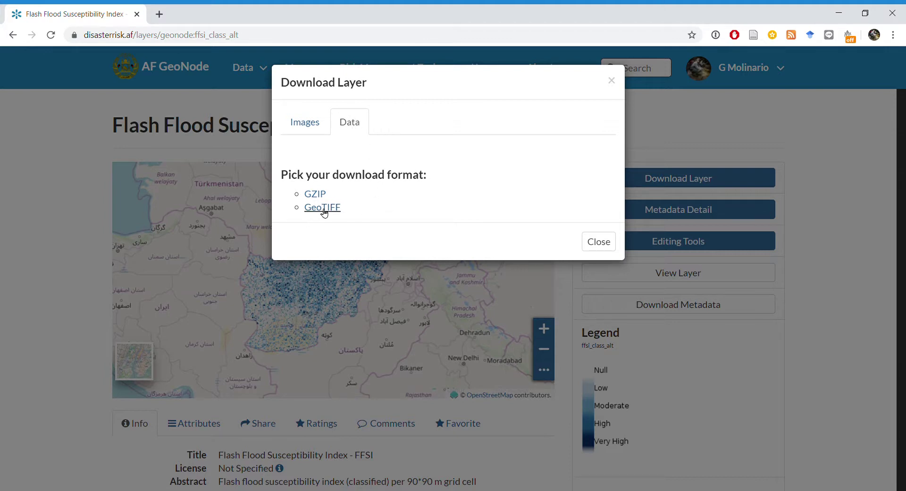
{"action": "left_click", "coordinate": [324, 213]}
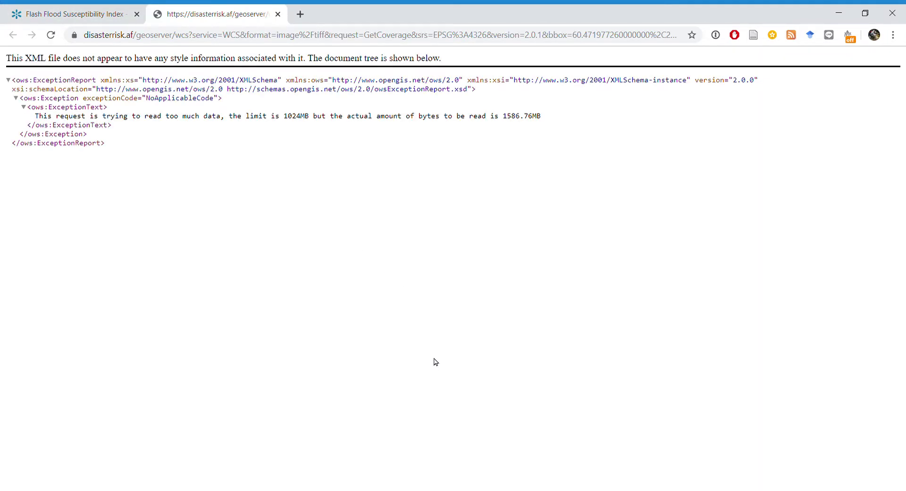